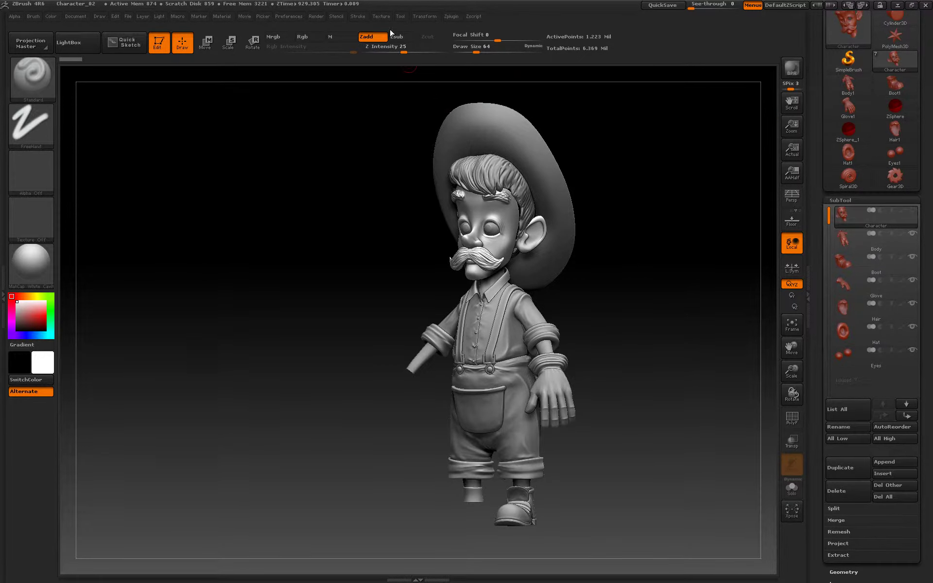
Turn off Ambient Occlusion in the Multi Map Exporter, keeping Displacement and Normal at 4096.
click(428, 17)
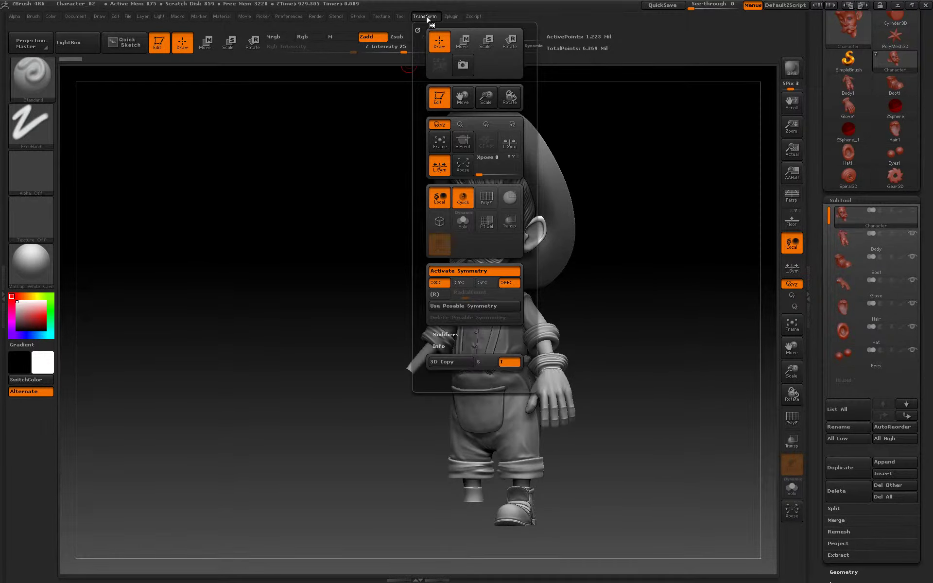
click(451, 16)
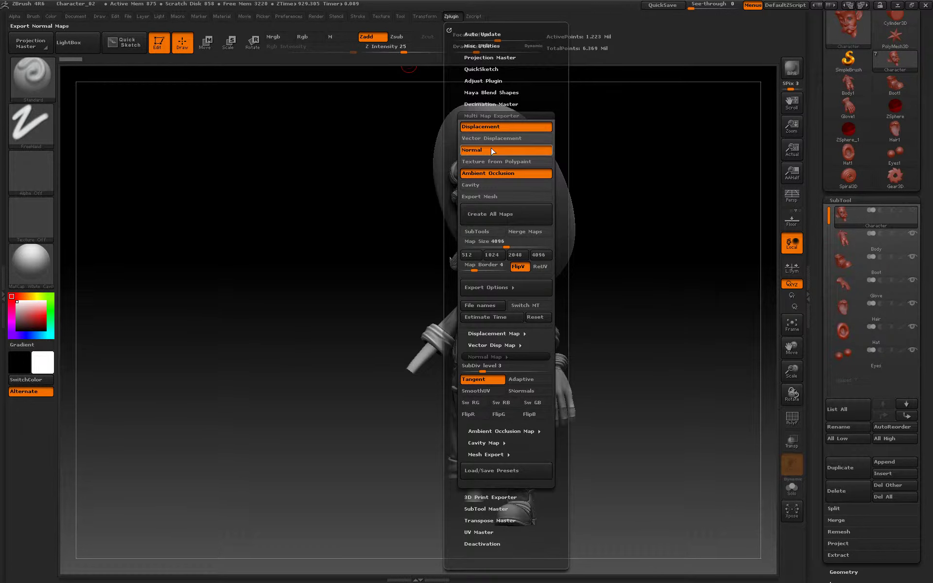
click(487, 173)
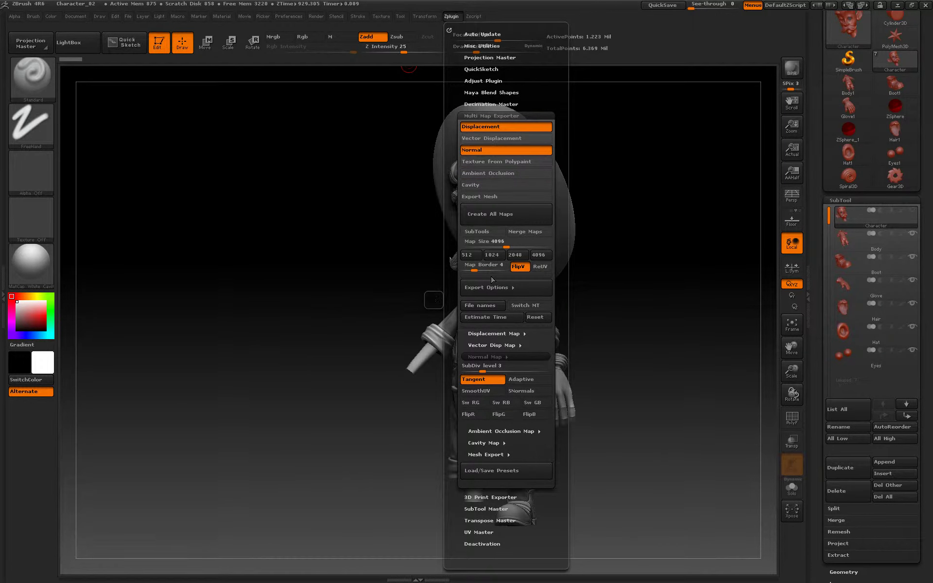
click(491, 115)
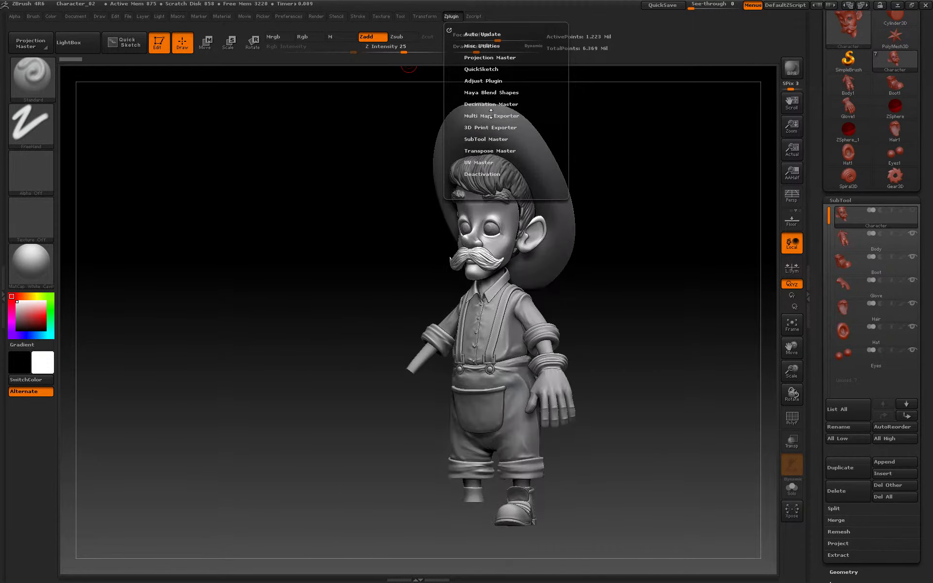
click(476, 115)
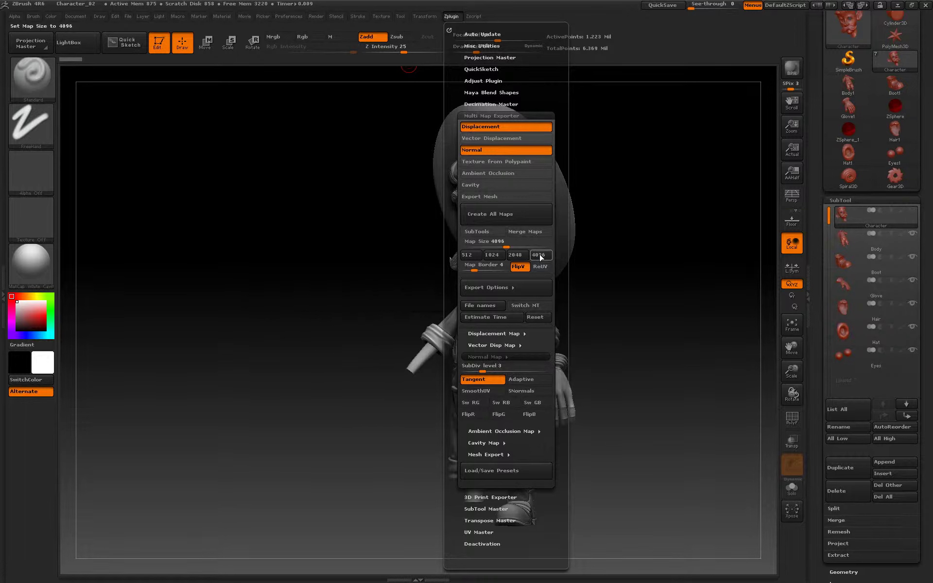
scroll(454, 324, down, 1)
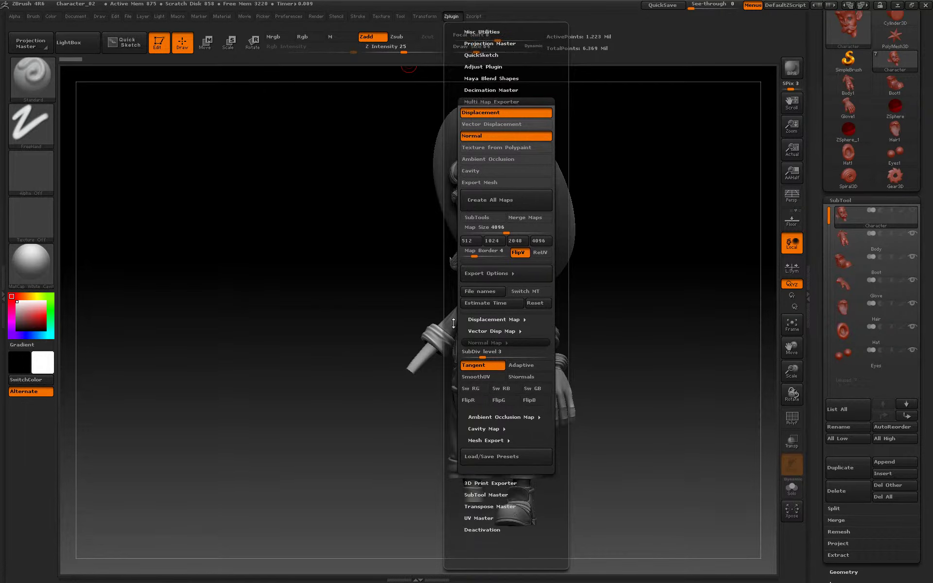
click(490, 320)
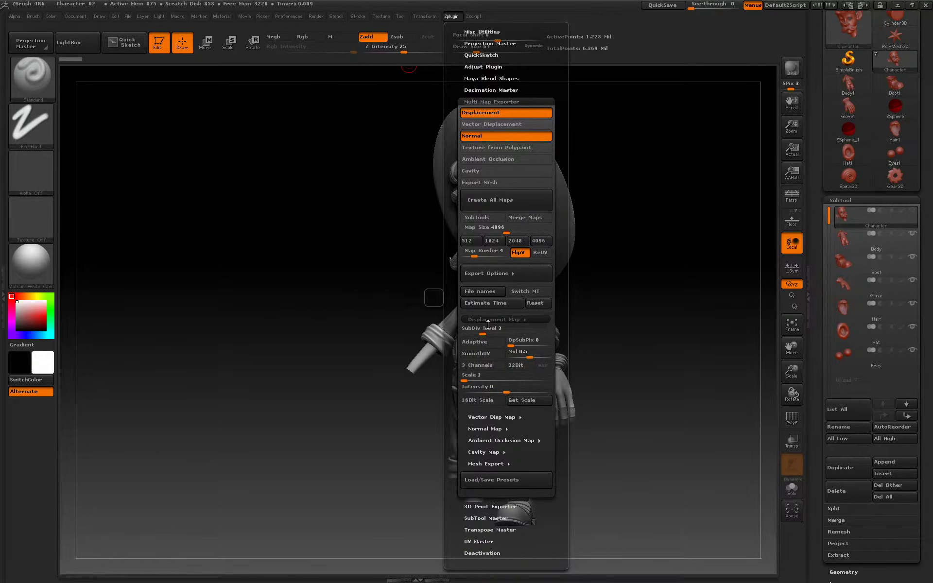
drag(455, 325, 454, 291)
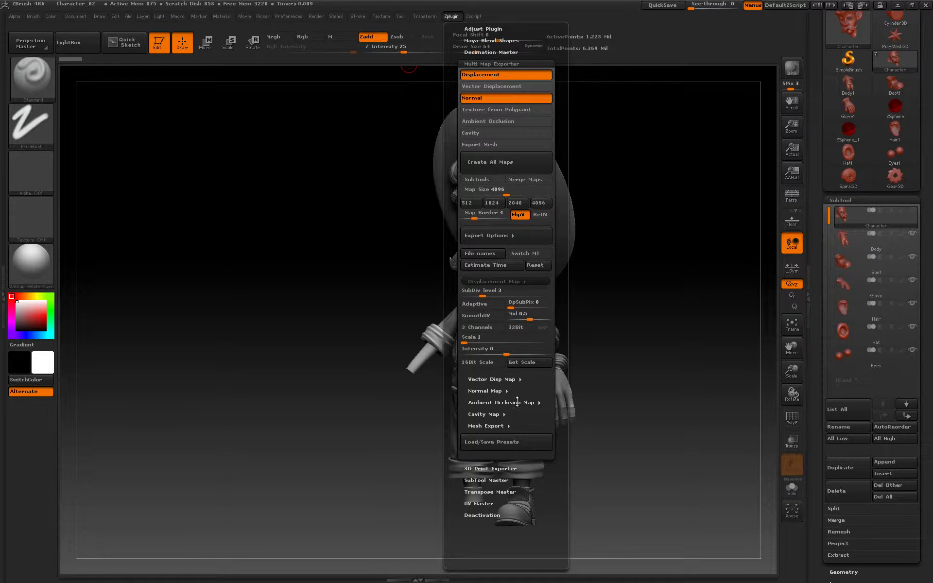
click(493, 391)
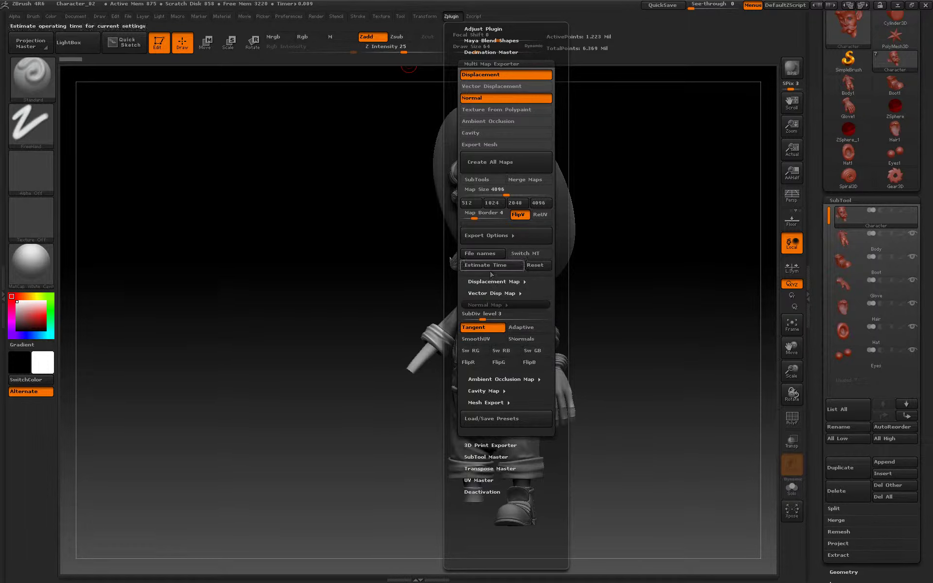
click(485, 282)
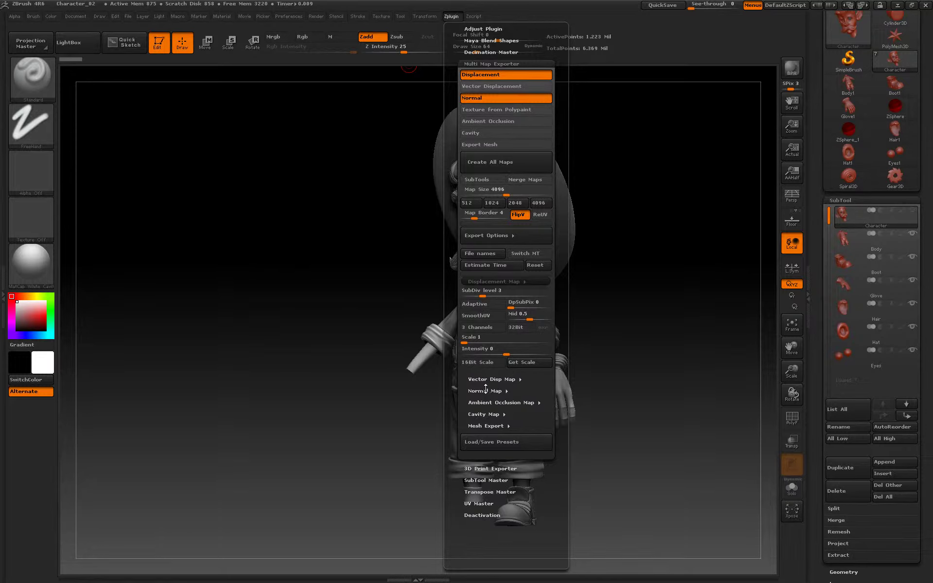
click(486, 391)
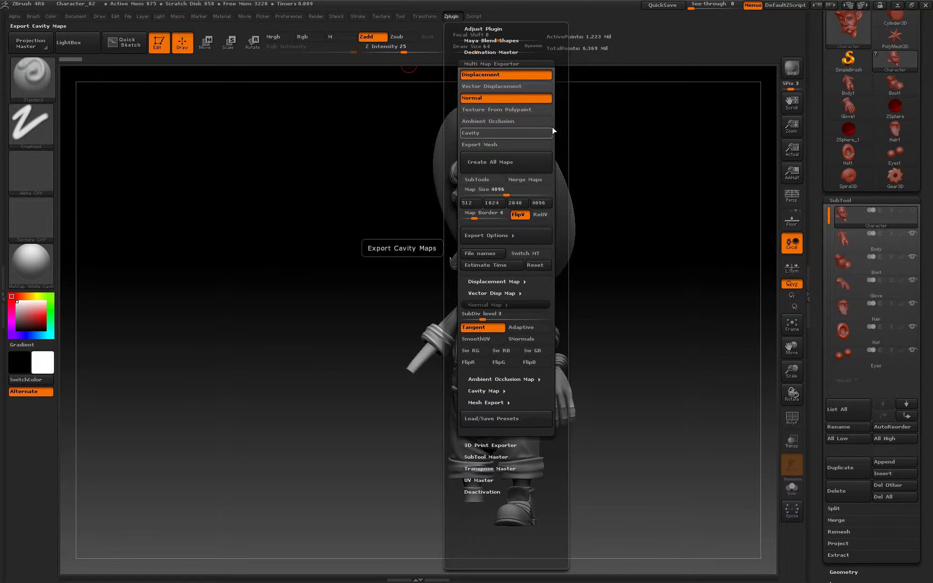
Create all maps and save them into the Exported_Maps folder under the name 'Face'.
click(505, 165)
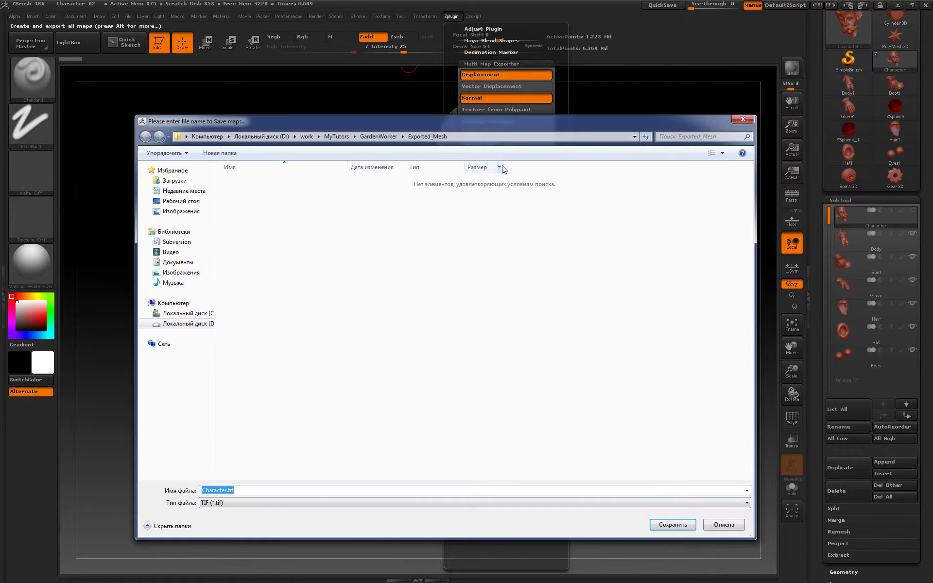
double_click(248, 197)
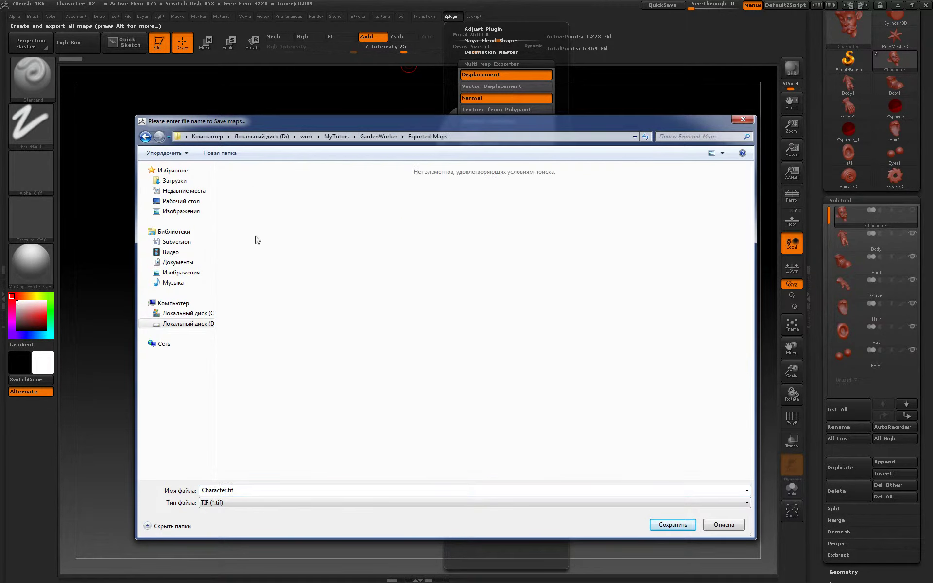
key(shift+Tab)
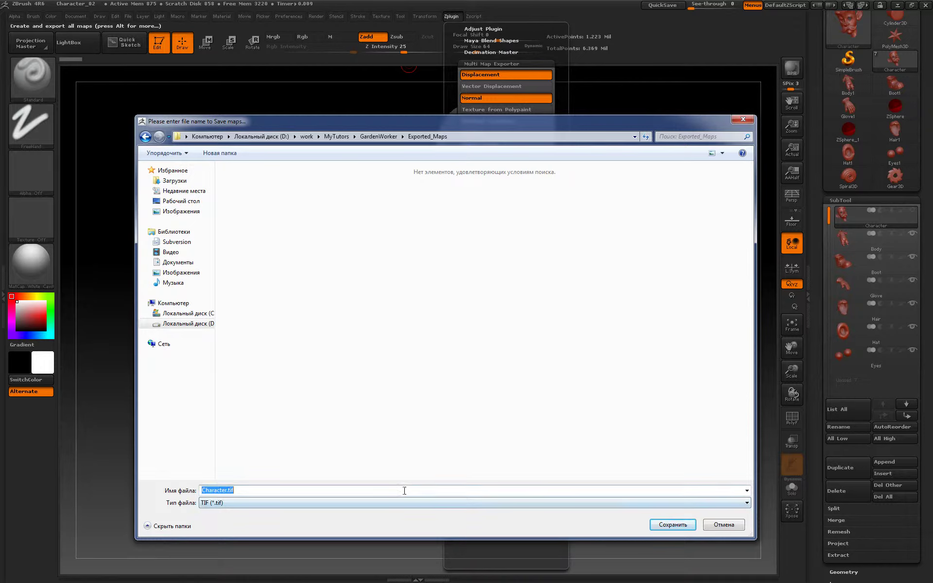
text(Face)
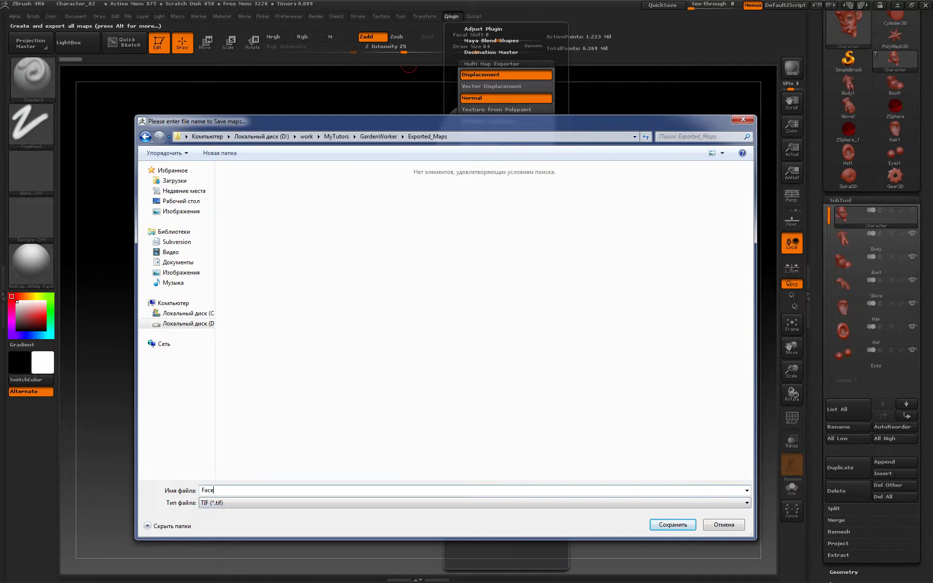
click(681, 527)
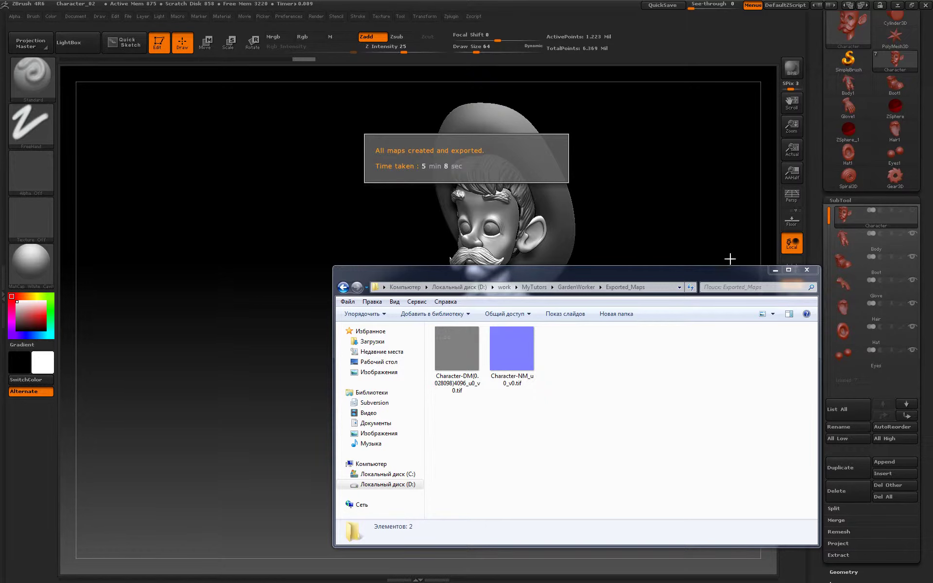
Close the folder window, make Body the active subtool, and reopen the Multi Map Exporter.
drag(719, 271, 620, 259)
click(767, 152)
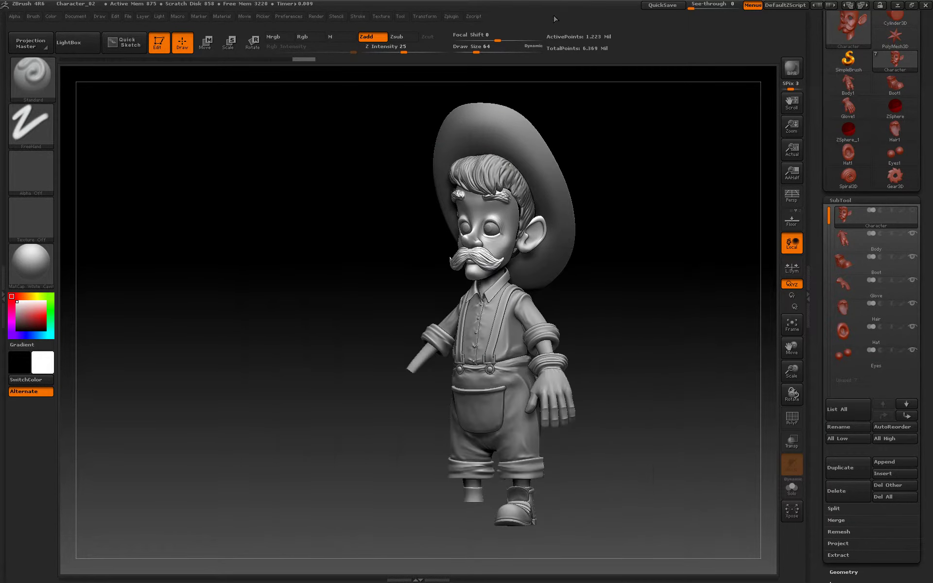
click(848, 237)
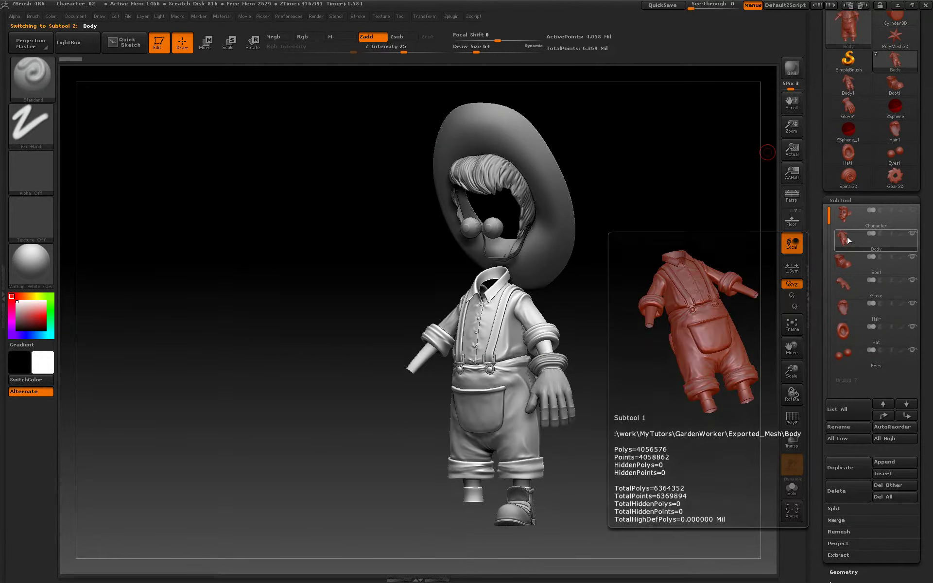
click(913, 213)
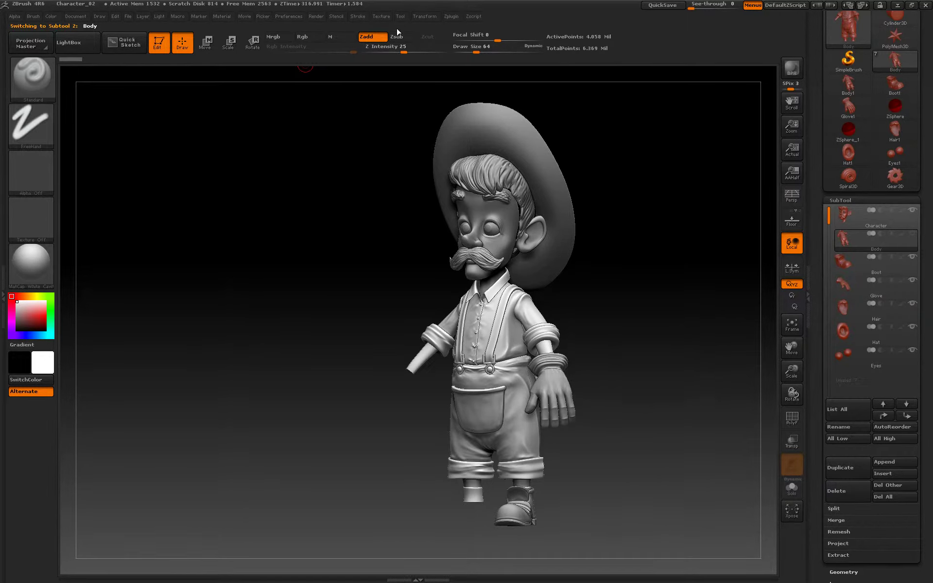
click(451, 17)
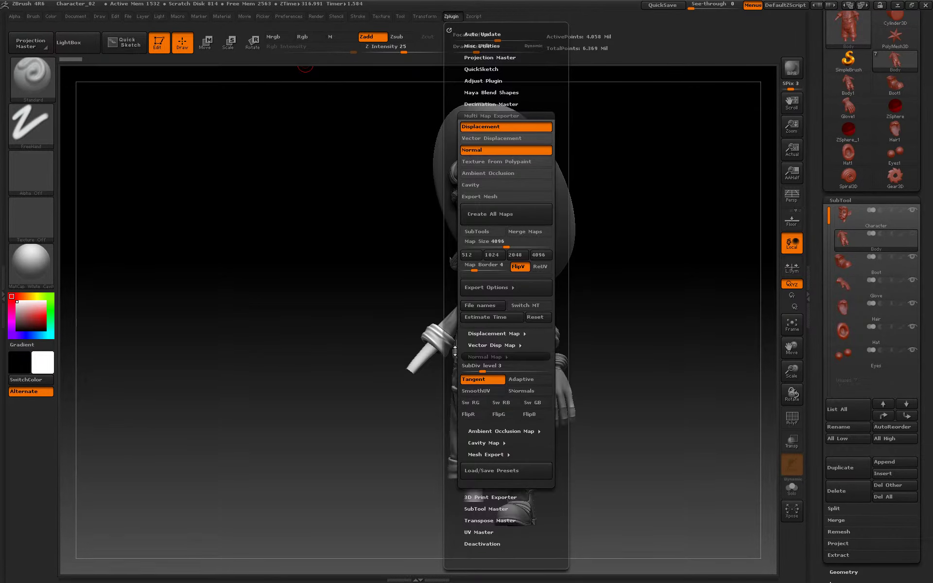
Create all maps for the Body subtool and save them into Exported_Maps.
drag(456, 351, 451, 341)
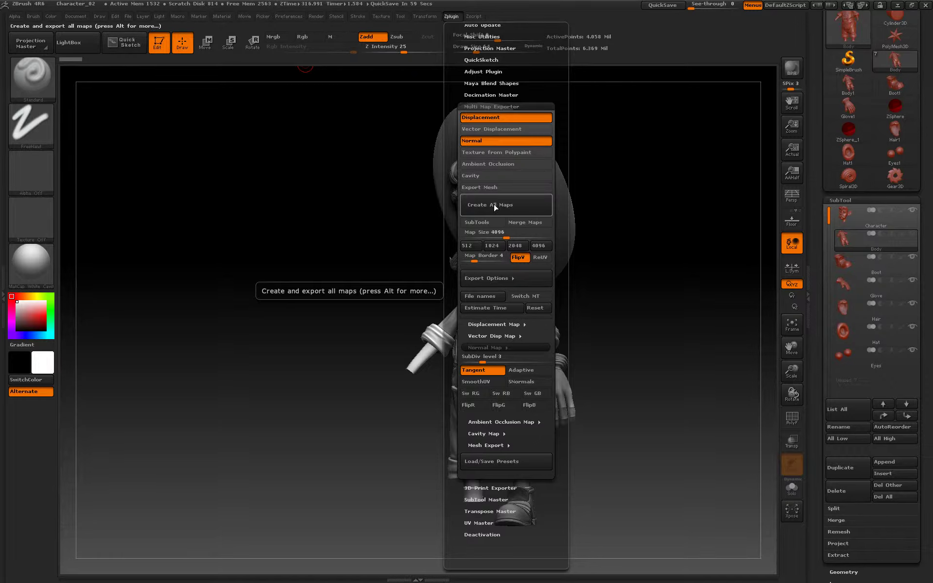
click(495, 207)
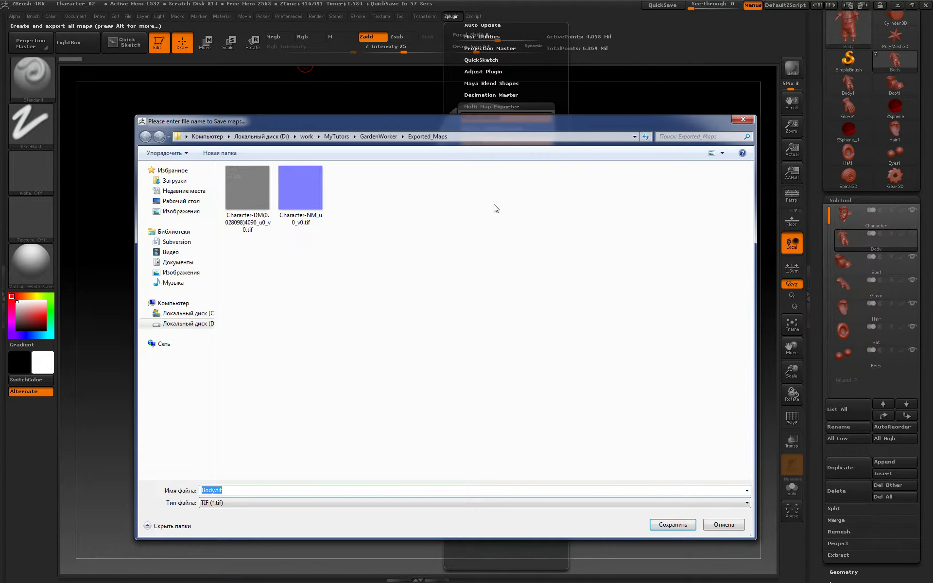
click(672, 523)
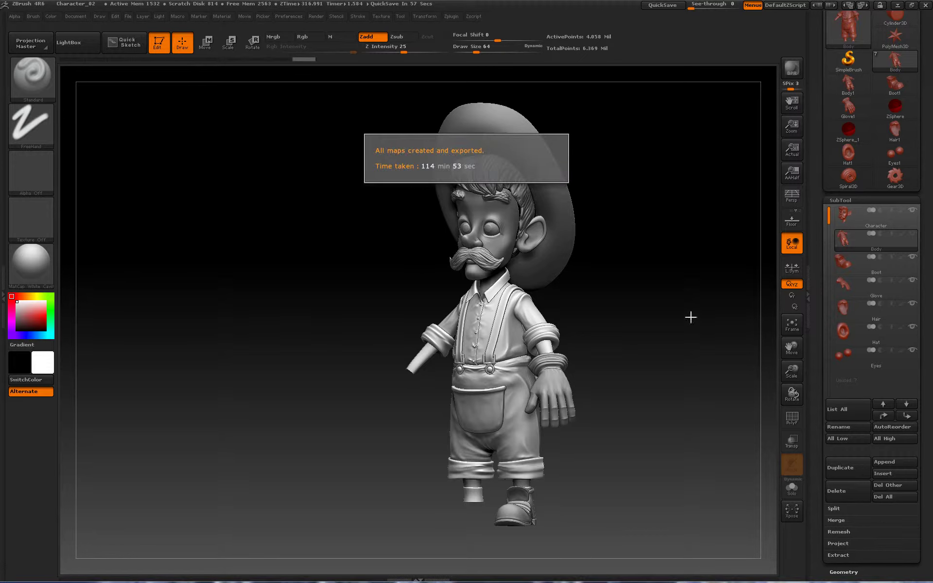
Dismiss the export notice, make Boot the active subtool framed on the legs, and reopen the exporter.
click(632, 309)
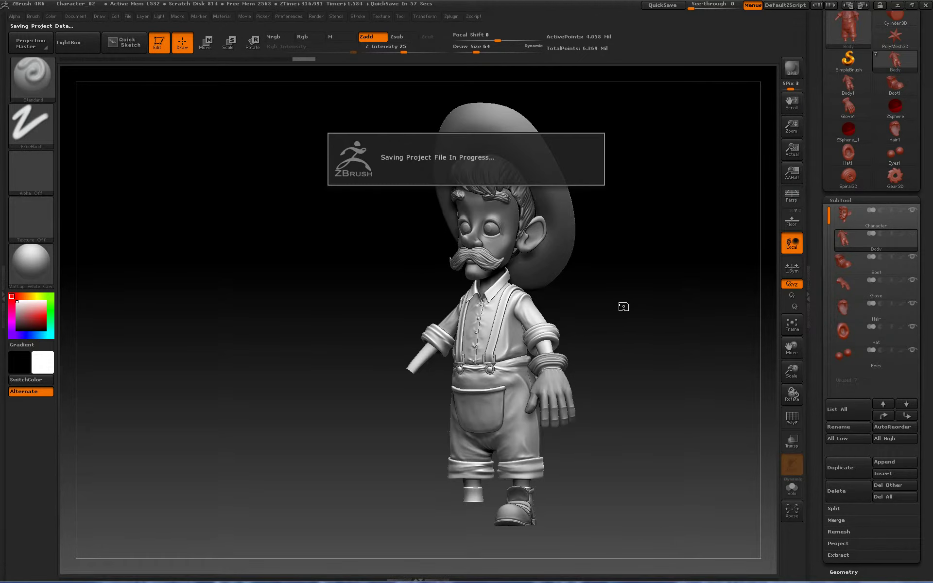
drag(613, 303, 617, 298)
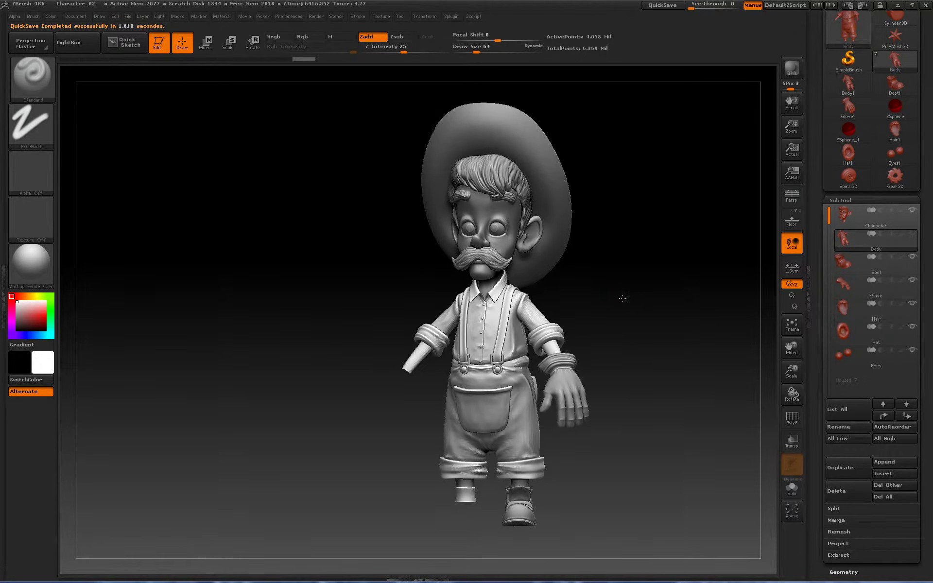
click(859, 264)
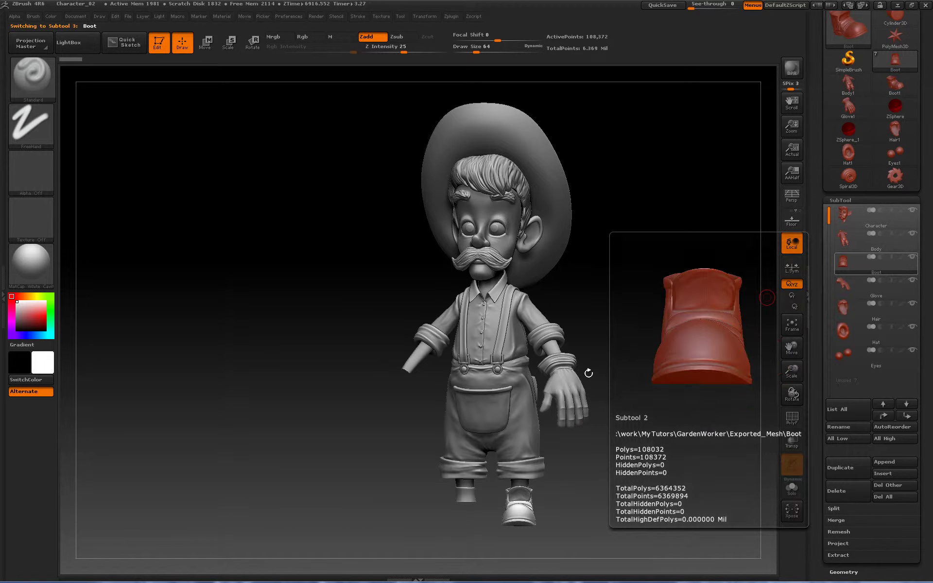
drag(579, 454, 564, 461)
key(f)
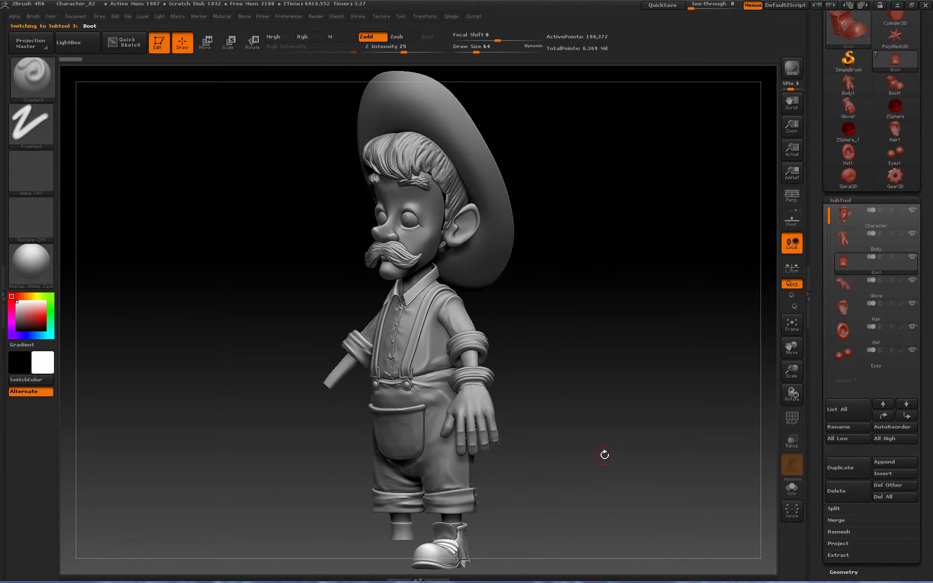
alt+drag(582, 470, 607, 357)
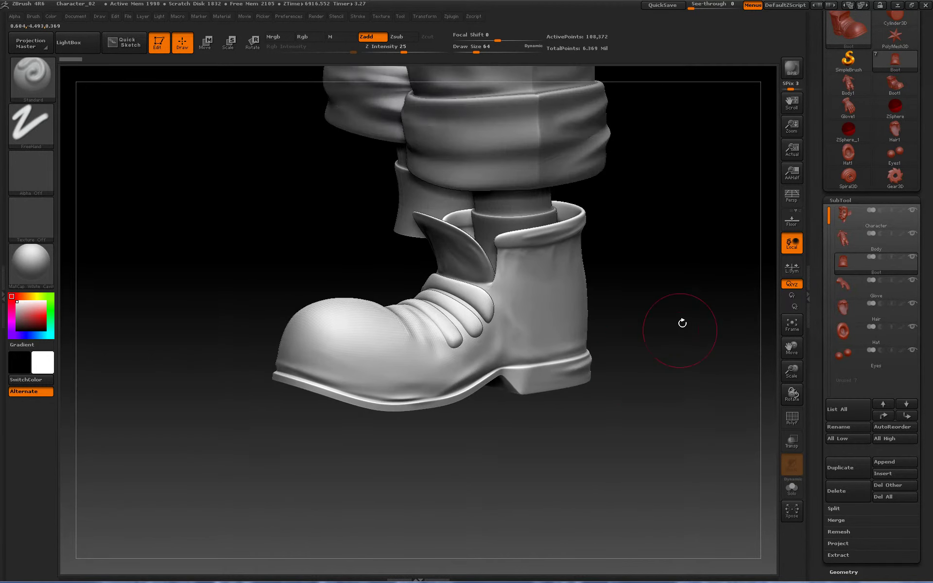
drag(683, 322, 667, 385)
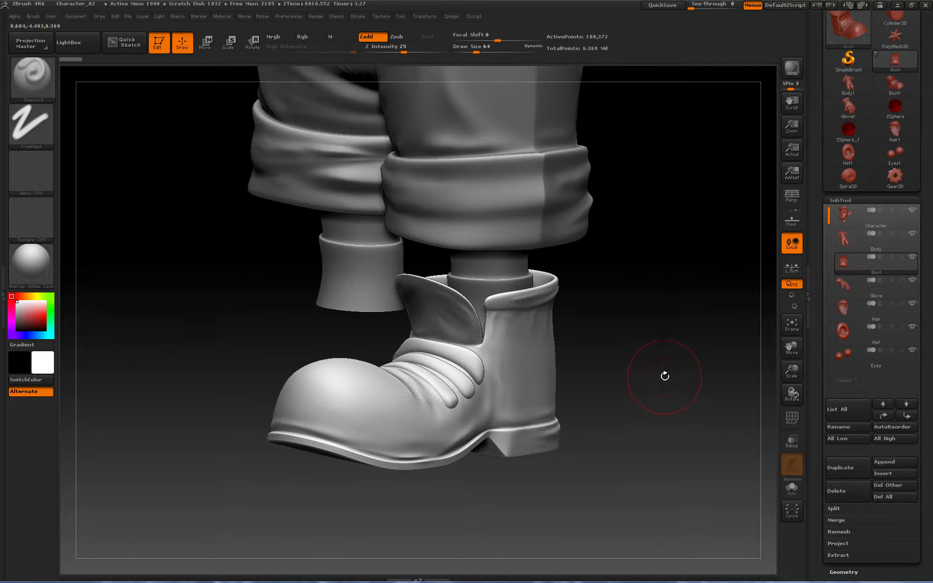
click(452, 16)
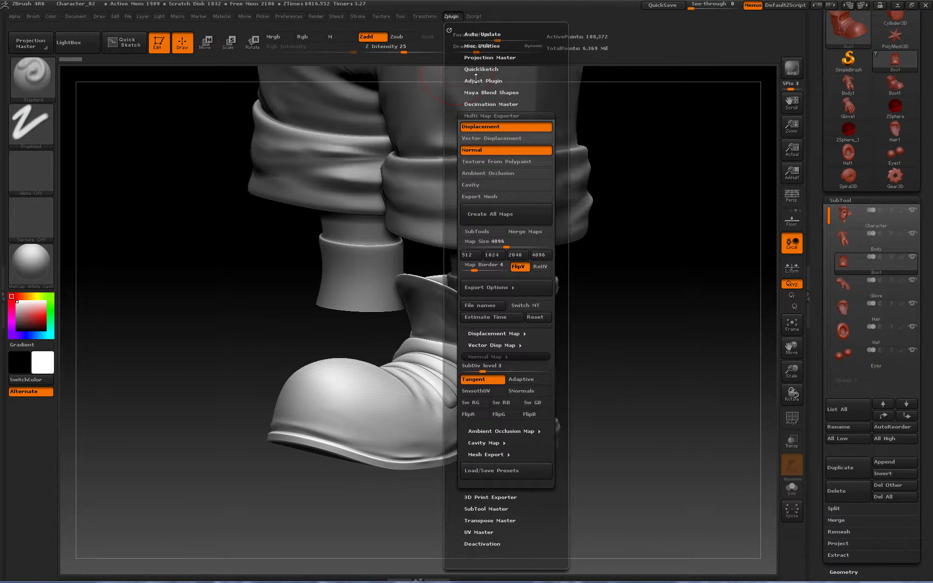
Create all Boot maps and save them as Boot.tif in Exported_Maps.
click(505, 217)
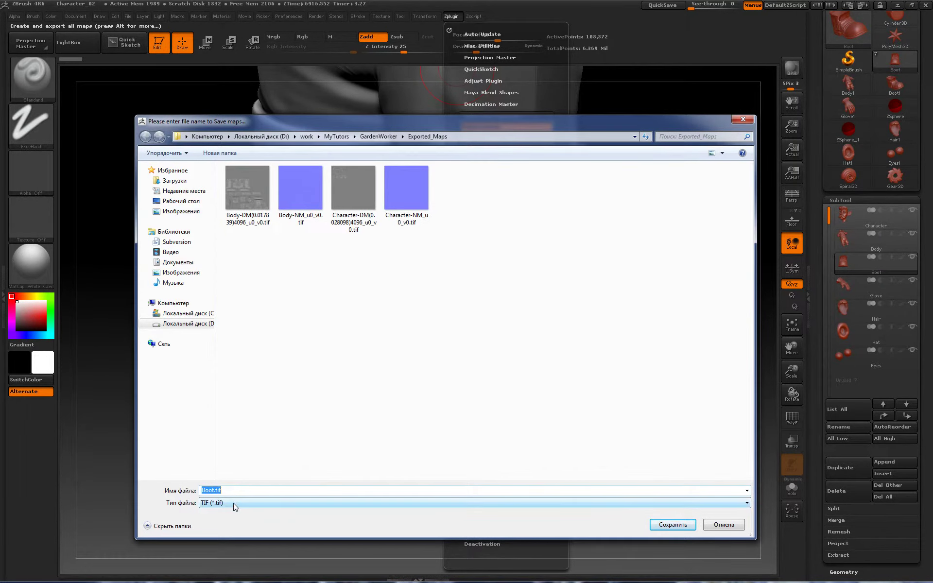
click(672, 524)
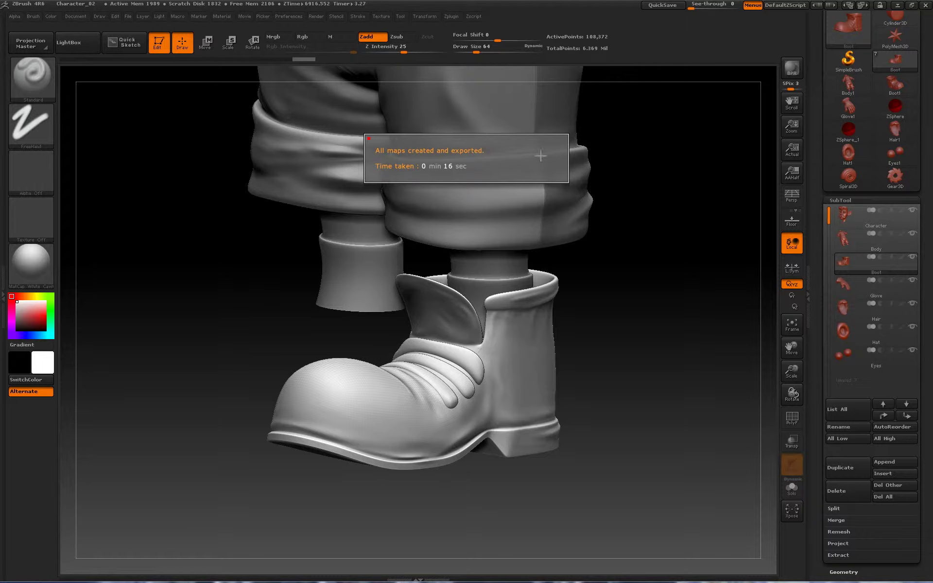
Make Glove the active subtool and frame the hip and glove in view.
click(848, 290)
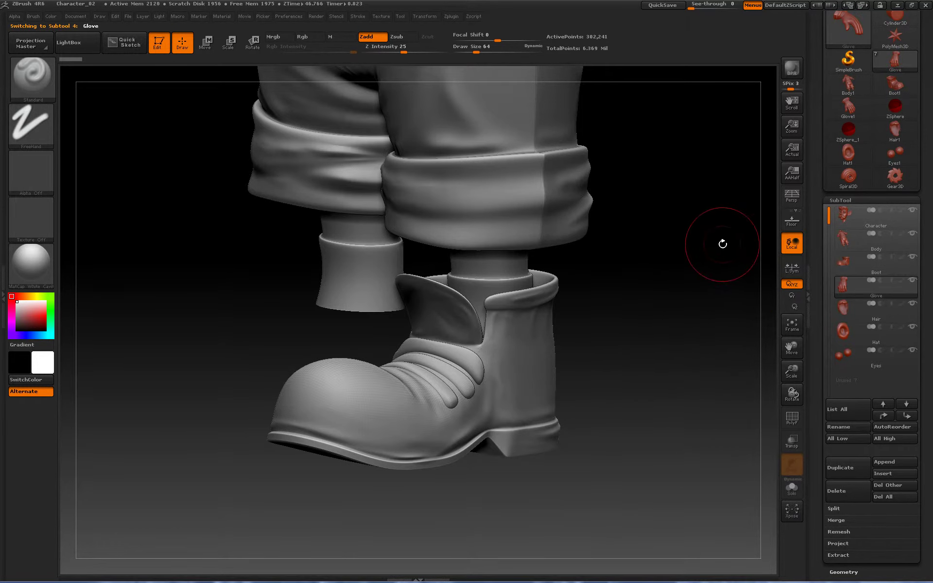
key(f)
mouse_move(602, 358)
mouse_down()
mouse_move(625, 357)
mouse_move(614, 318)
mouse_up()
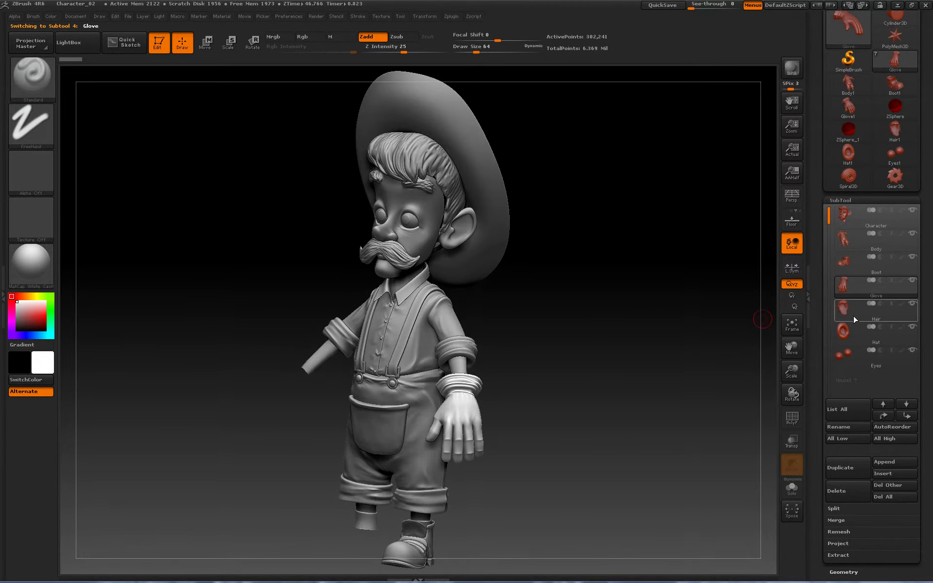
key(f)
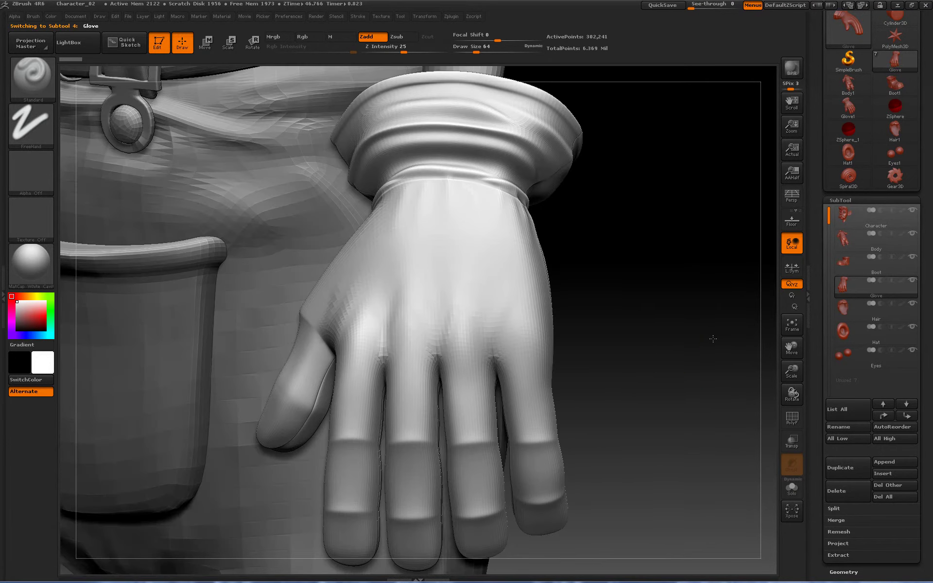
alt+drag(704, 350, 652, 319)
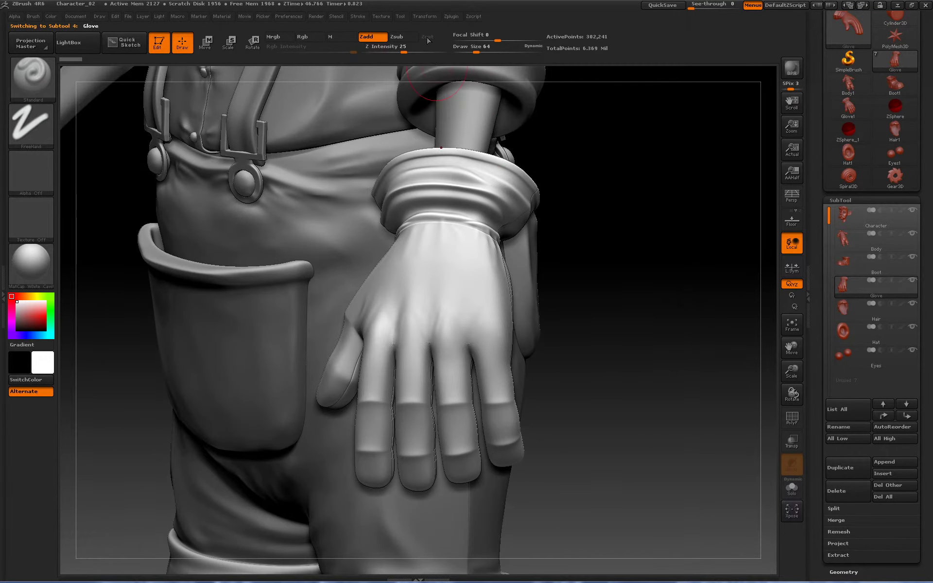
Create all Glove maps in the Multi Map Exporter and save them as Glove.tif.
click(452, 16)
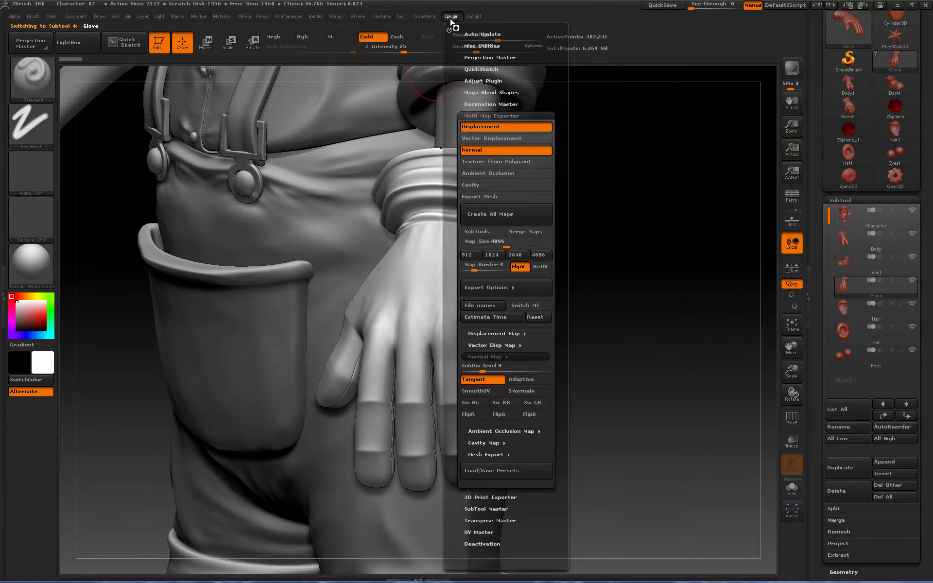
click(497, 209)
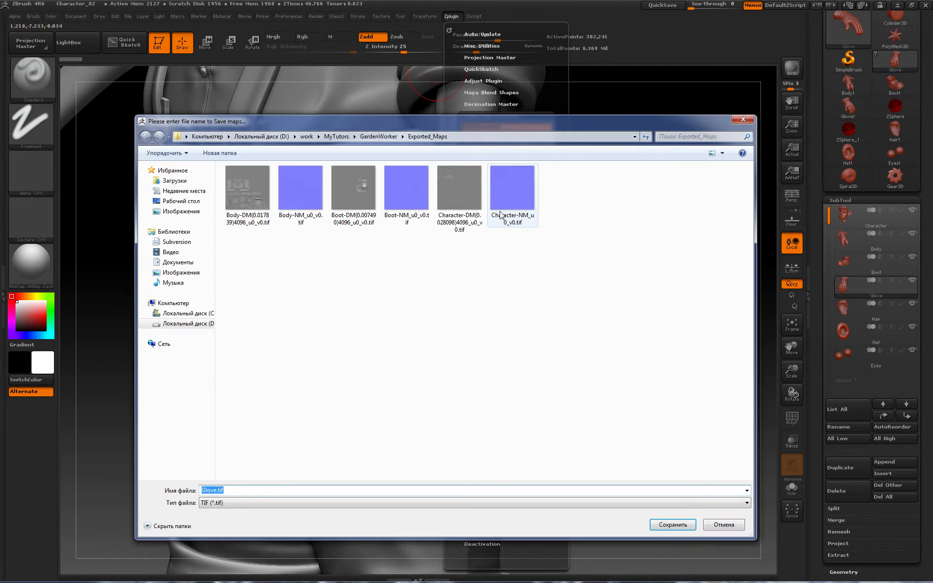
click(675, 526)
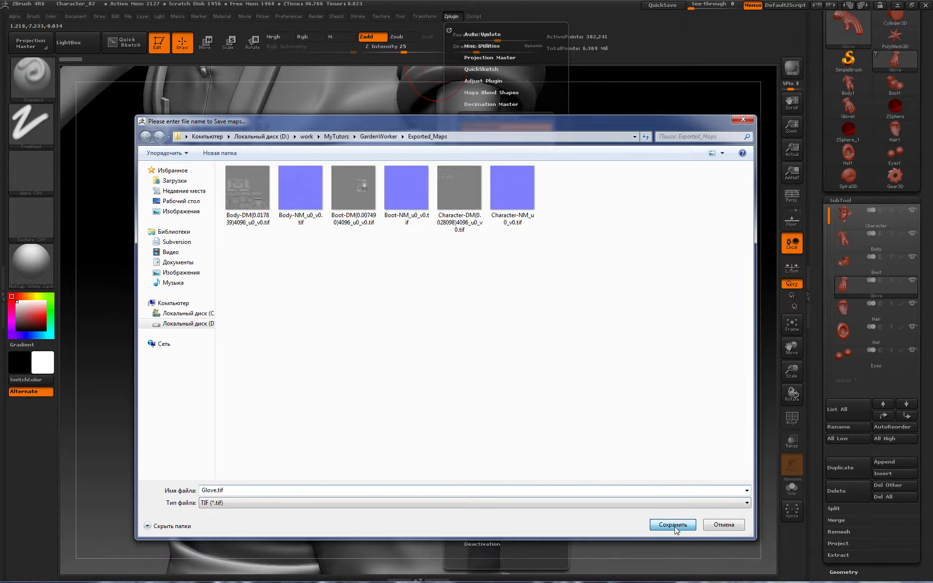
click(675, 526)
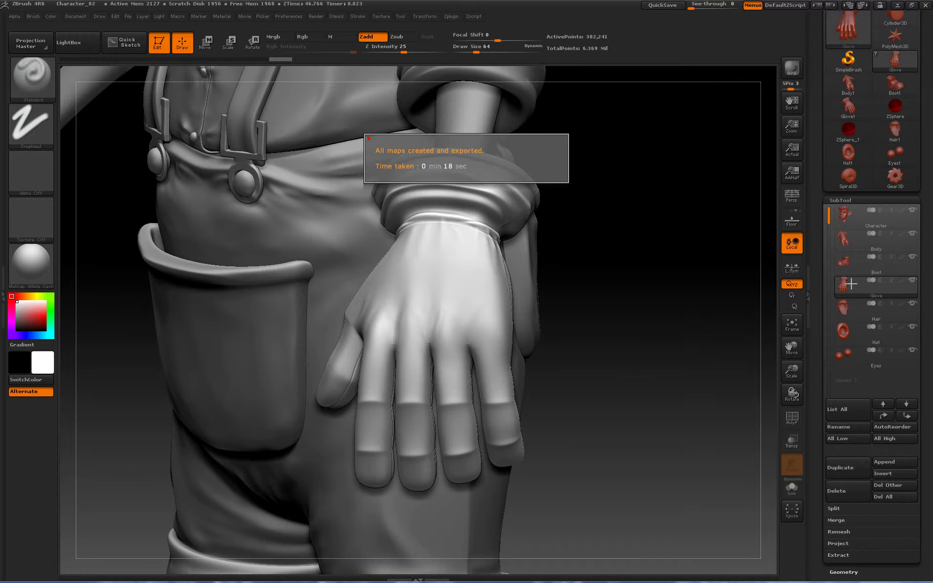
Make Hair the active subtool and frame the hair and head at a new angle.
click(847, 309)
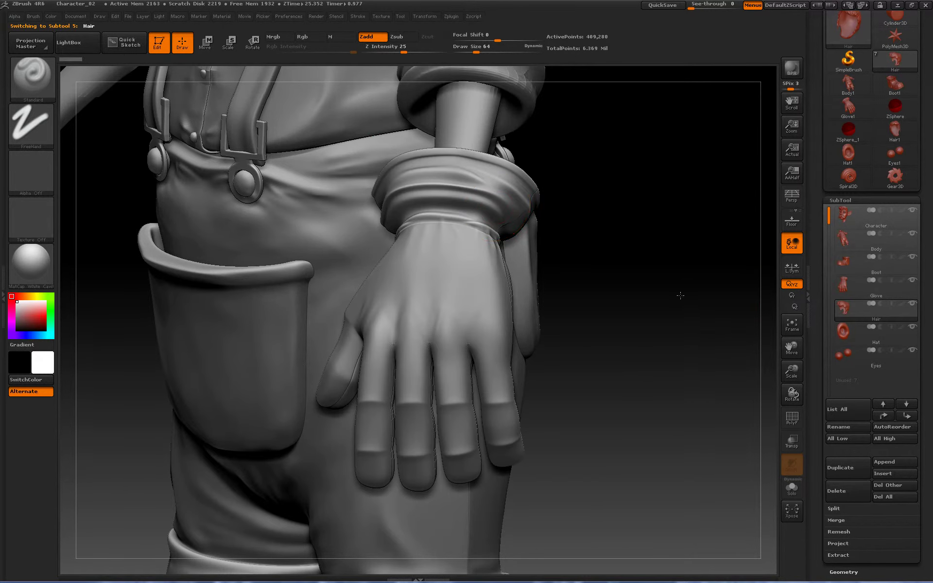
key(f)
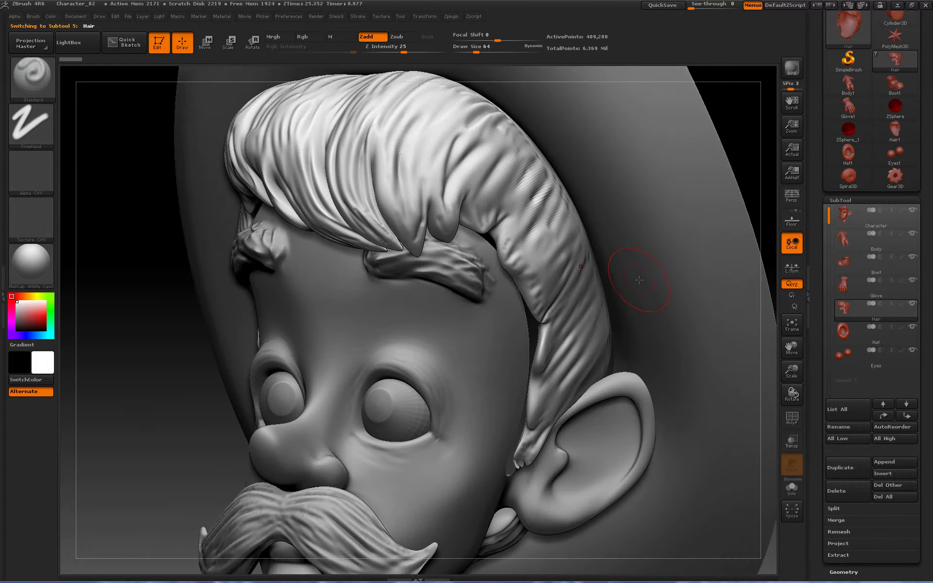
mouse_move(749, 113)
mouse_down()
mouse_move(728, 115)
mouse_move(733, 156)
mouse_up()
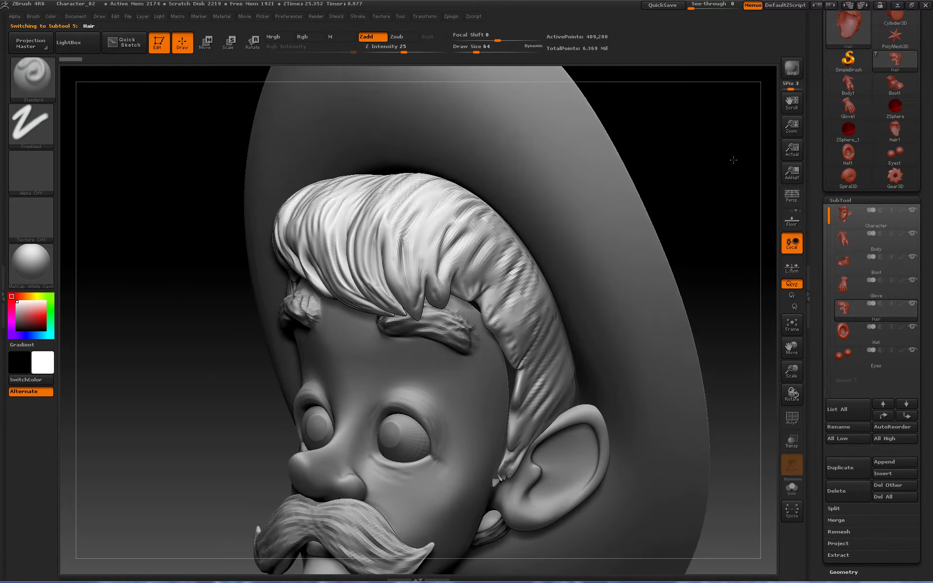
Create all Hair maps in the Multi Map Exporter and save them as Hair.tif.
click(451, 16)
click(503, 213)
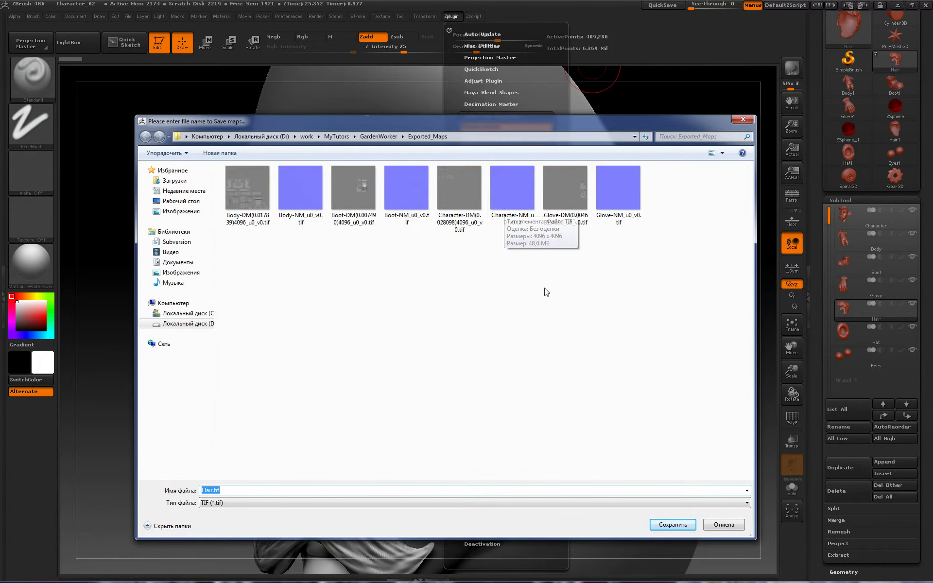
click(674, 524)
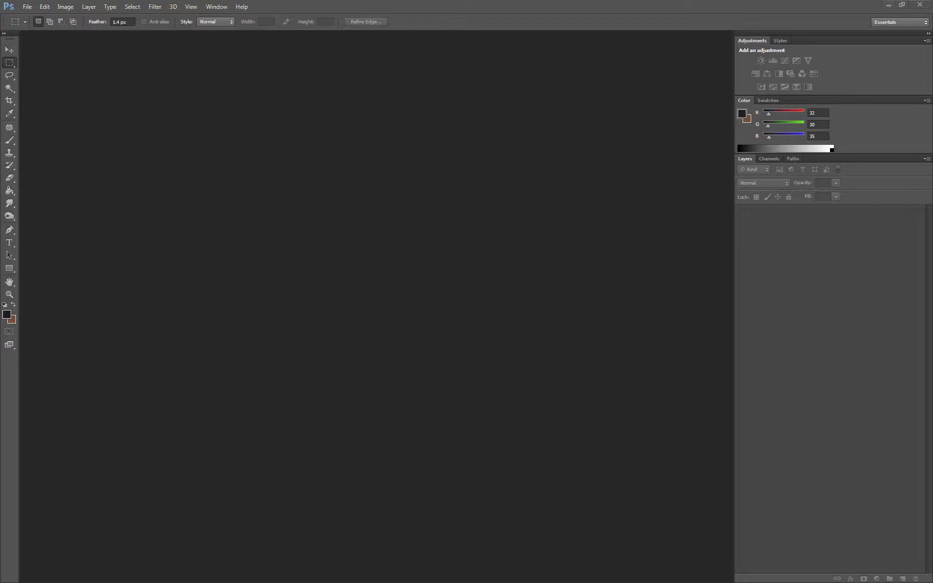
Browse the Exported_Maps TIFs in Photoshop's Open dialog, then cancel without opening one.
click(27, 7)
click(39, 27)
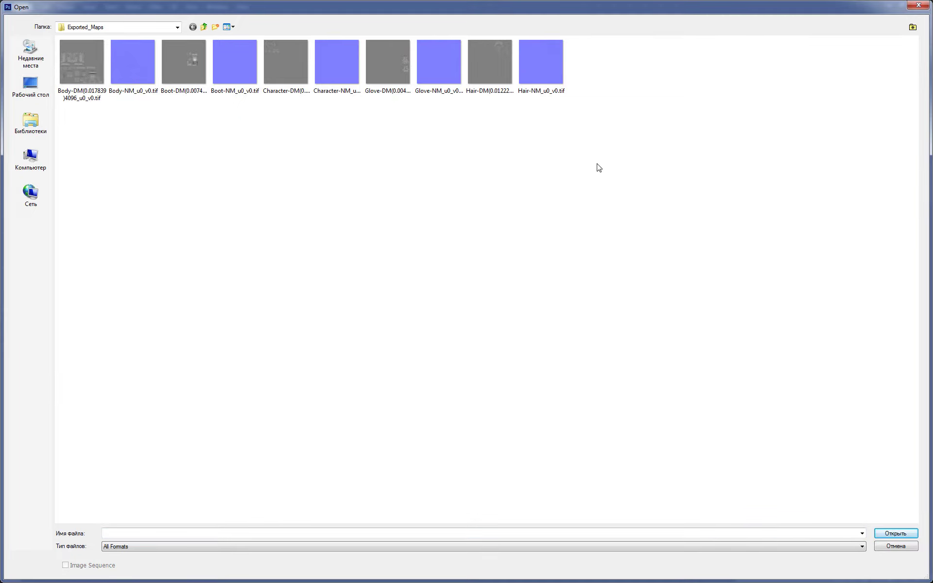
click(894, 546)
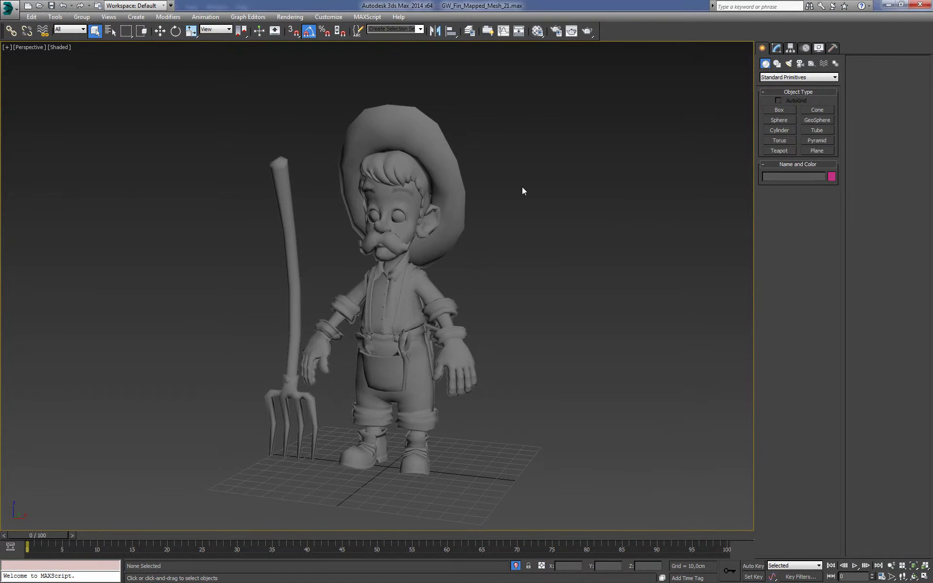
Hide the Props_Mesh layer with the pitchfork in the Layer Manager.
click(470, 30)
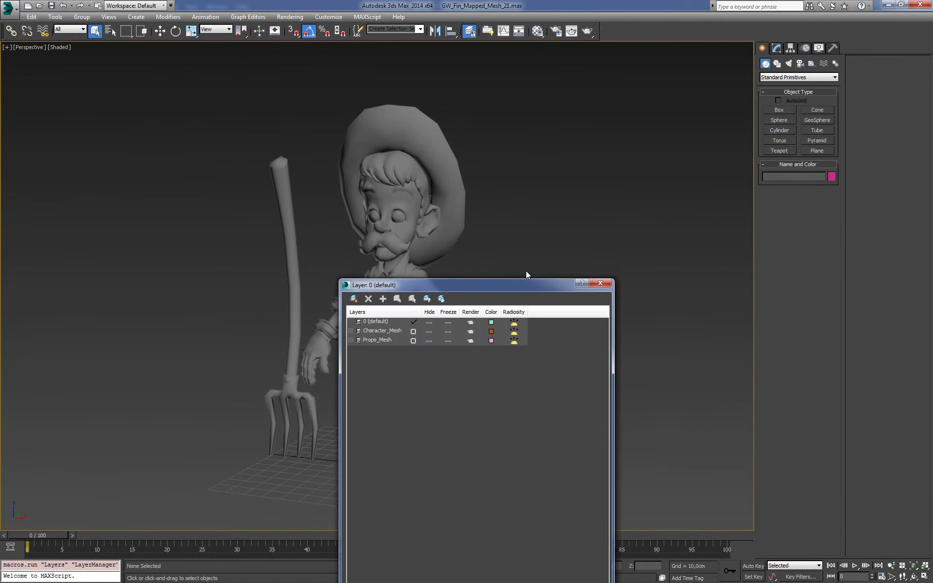
drag(500, 284, 699, 163)
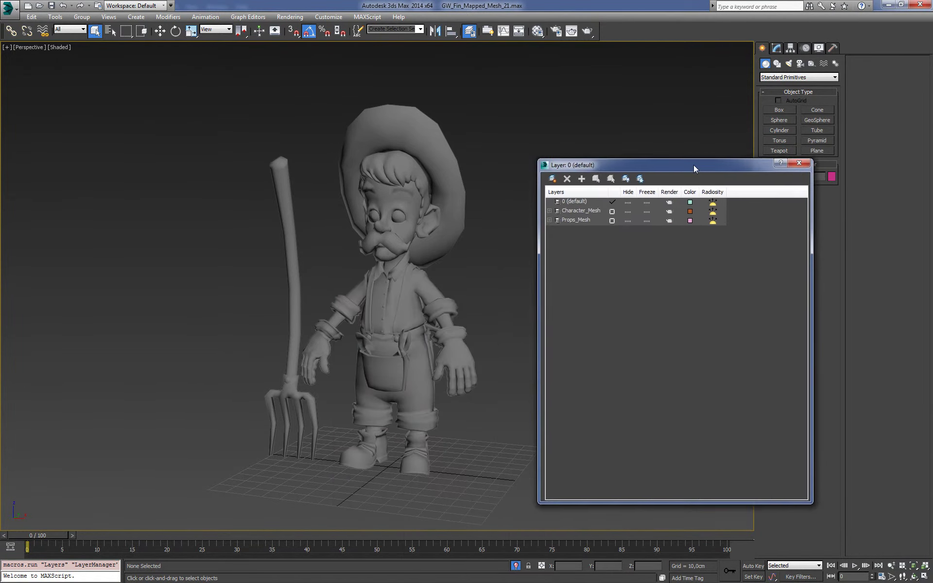
click(628, 219)
click(796, 166)
Frame the character in front view and select all meshes except the two eyes.
key(f)
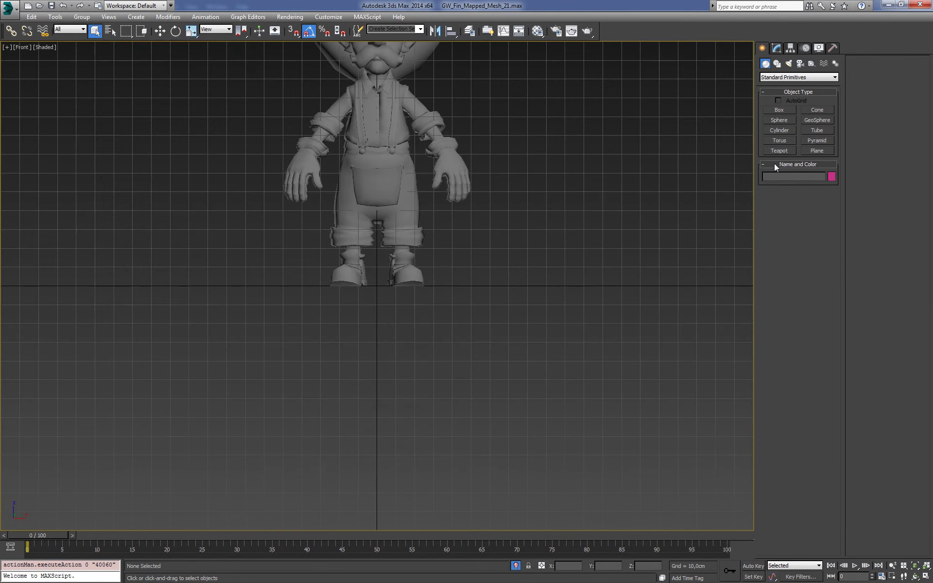
key(z)
key(ctrl+a)
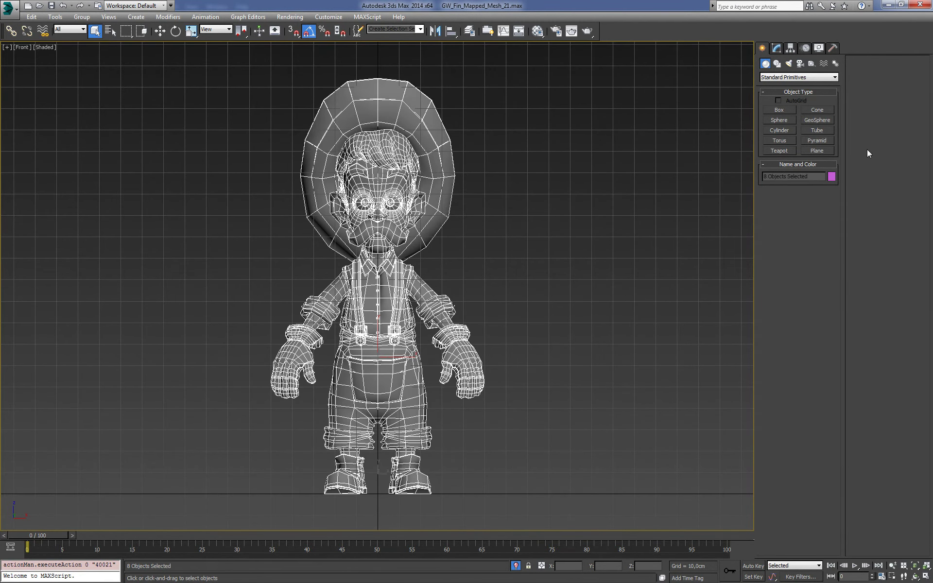
alt+click(363, 203)
alt+click(393, 203)
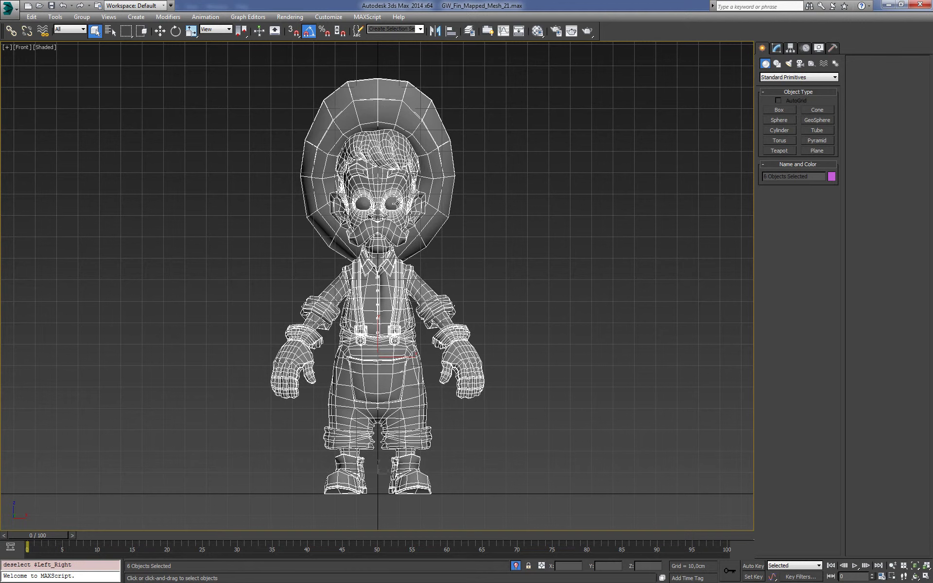
Apply an Unwrap UVW modifier to the six selected meshes.
click(776, 48)
click(835, 74)
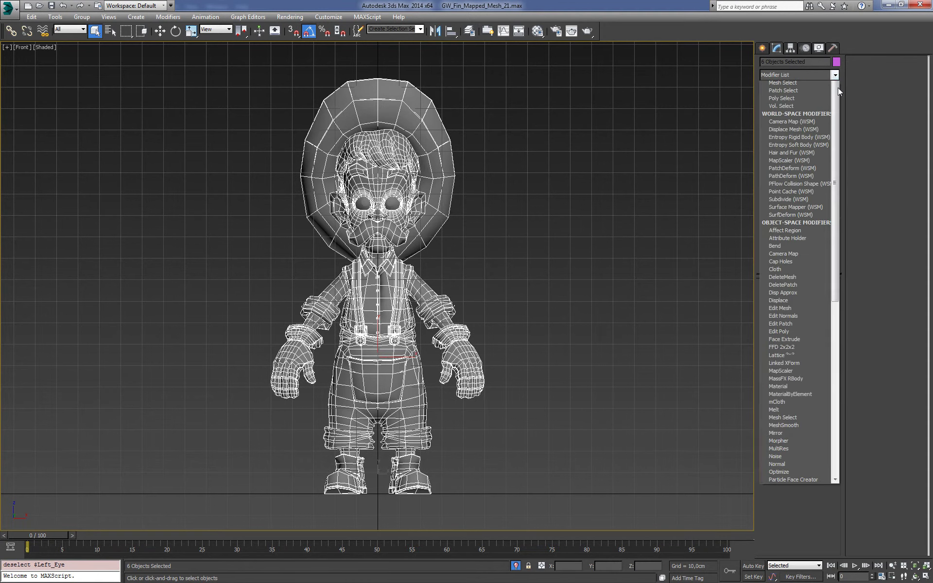
drag(838, 92, 826, 422)
click(801, 457)
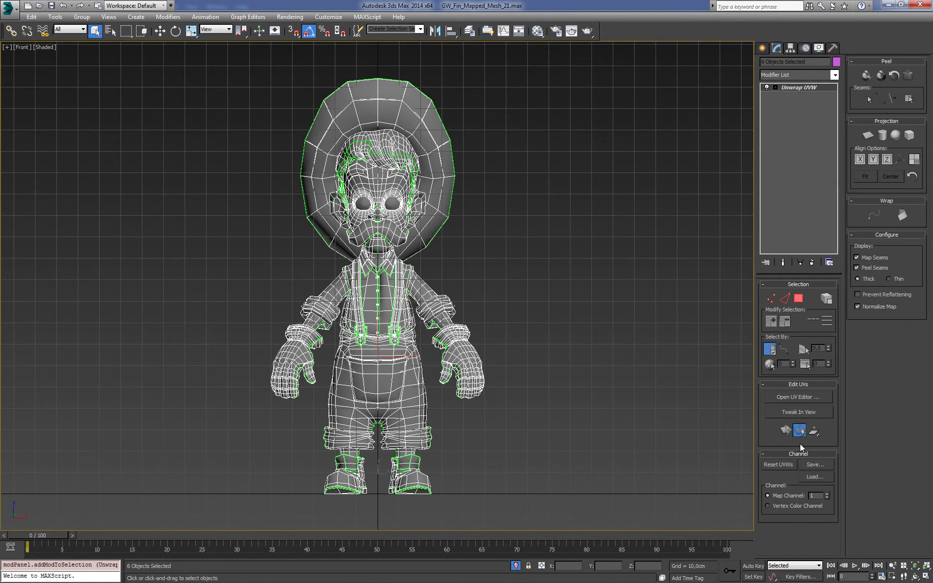
Review the UV layout in the UV Editor, close it, and clear the selection.
click(805, 399)
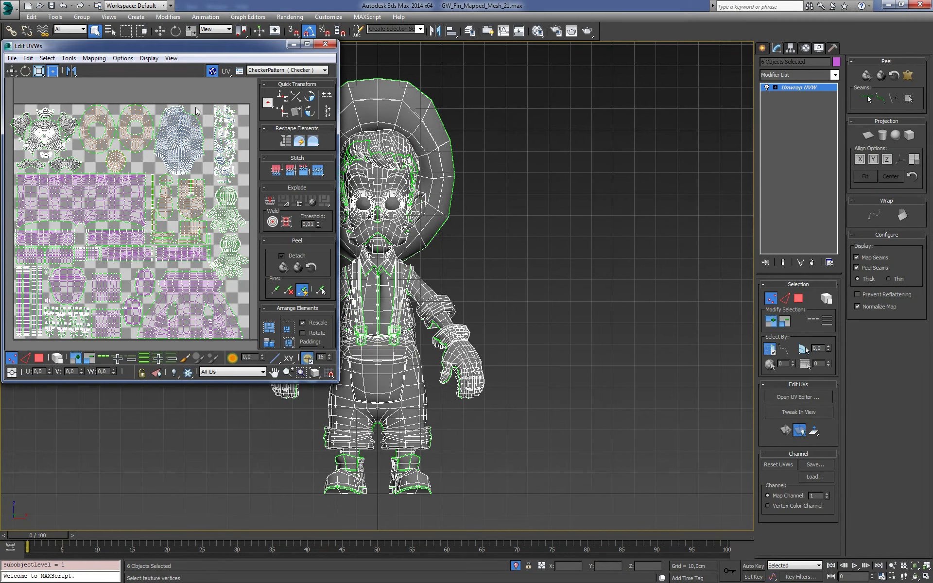
drag(121, 45, 348, 46)
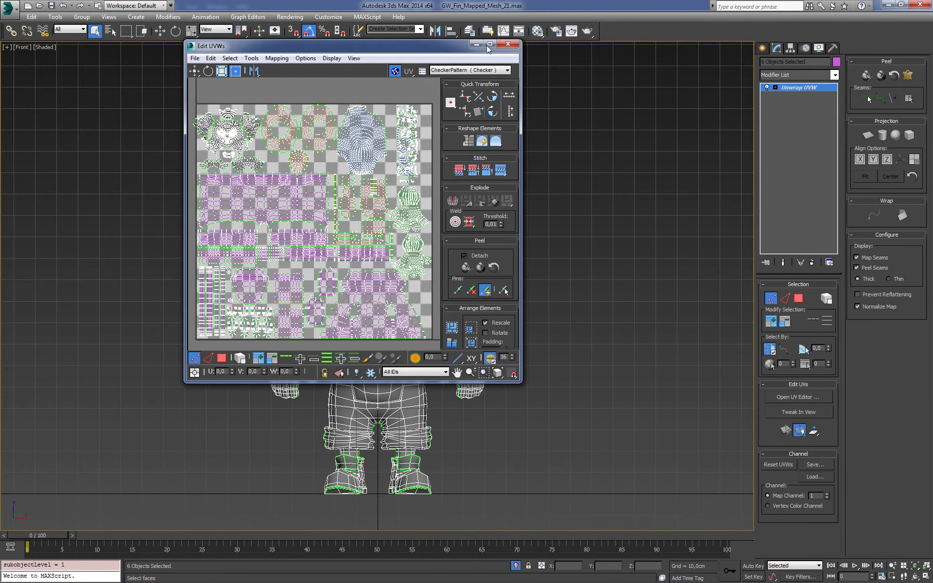
scroll(344, 180, up, 5)
scroll(343, 179, down, 5)
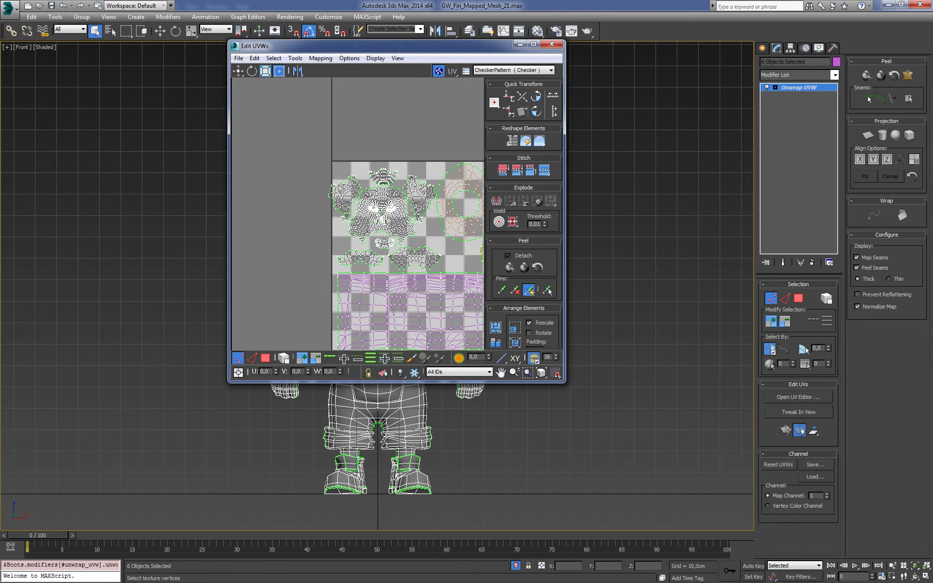
click(552, 44)
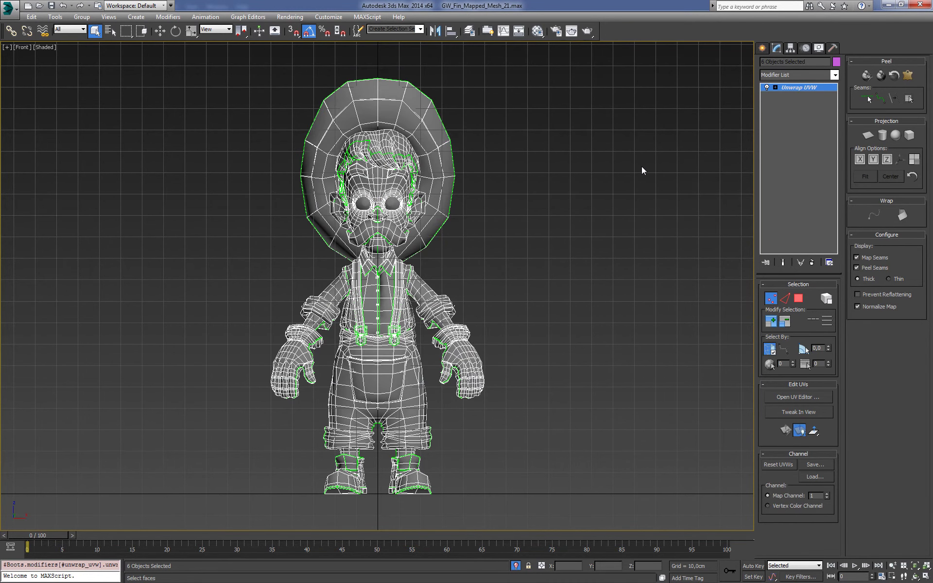
click(618, 118)
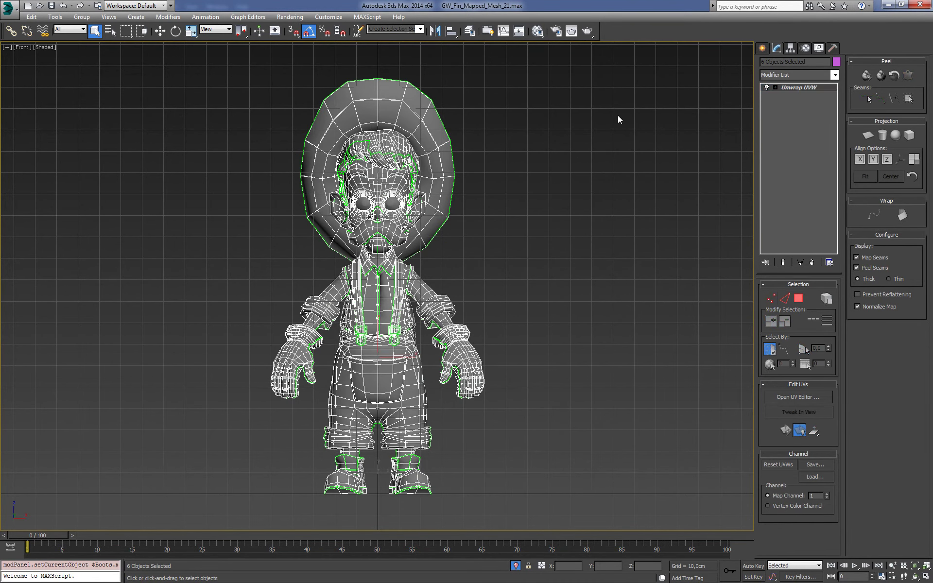
Discard unsaved changes and reopen GW_Fin_Mapped_Mesh_21.max from the Characters folder.
click(8, 8)
click(21, 71)
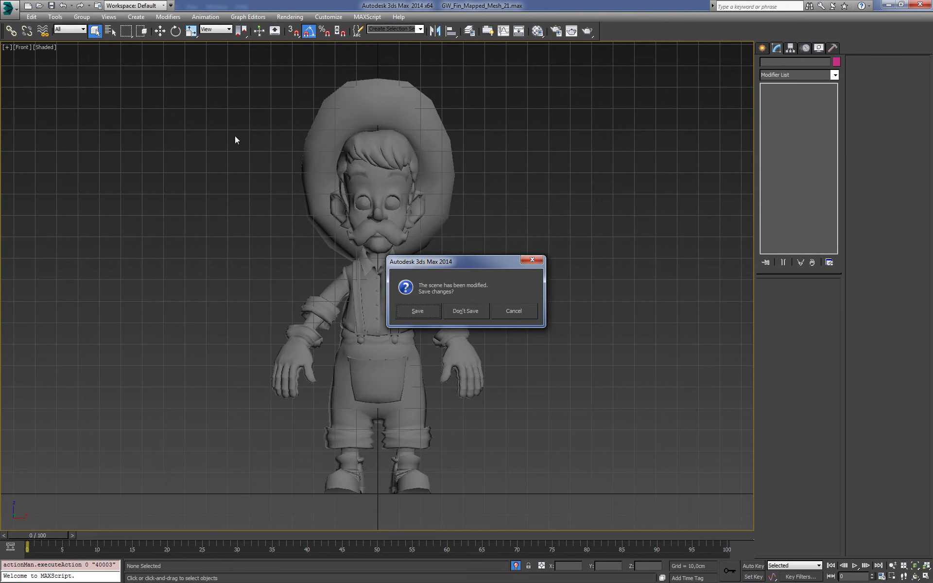
click(463, 312)
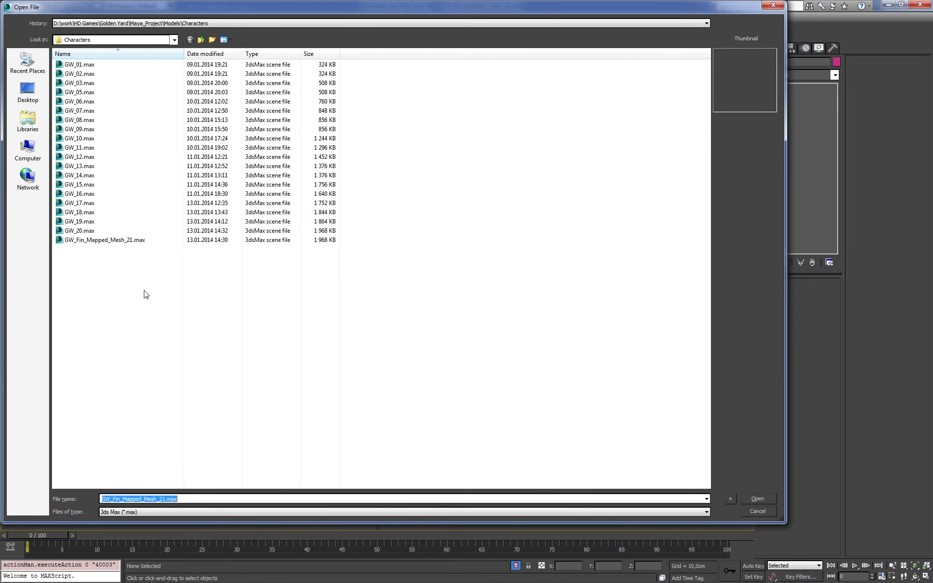
click(100, 241)
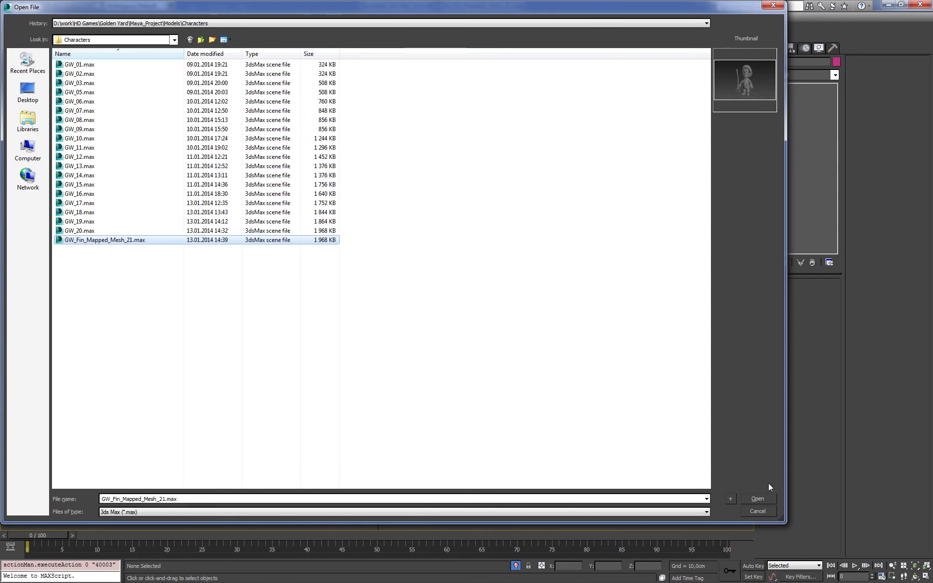
click(758, 498)
click(514, 327)
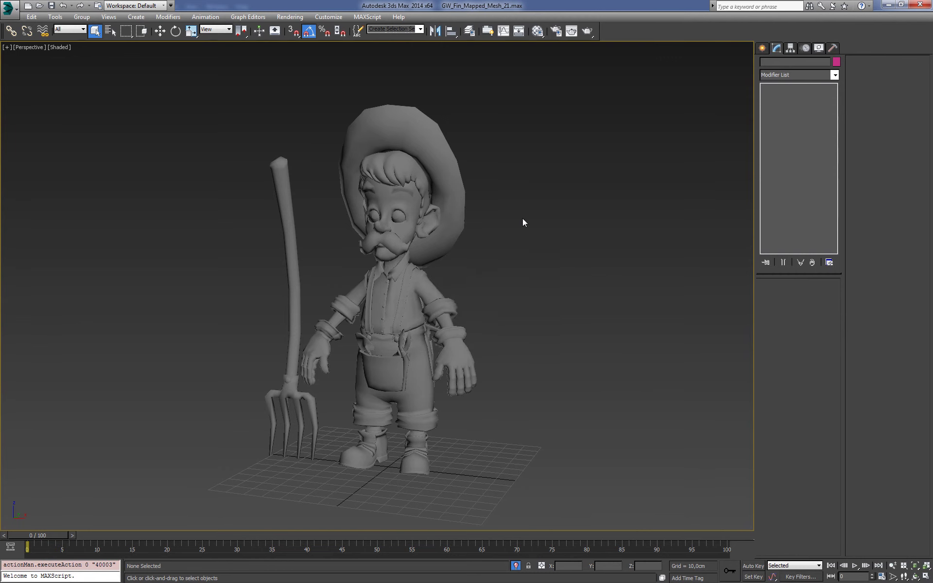
key(f)
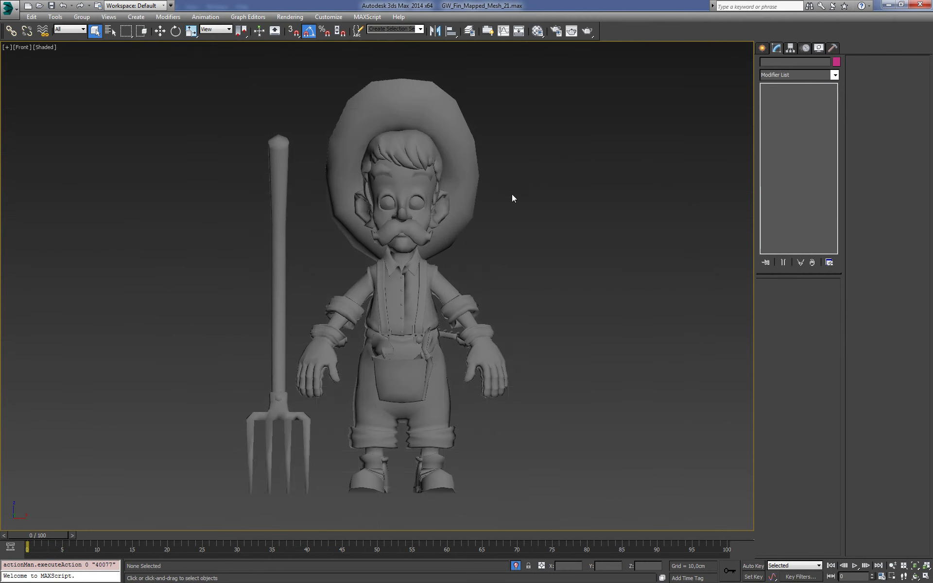
scroll(505, 233, up, 5)
middle_drag(246, 254, 417, 281)
click(418, 281)
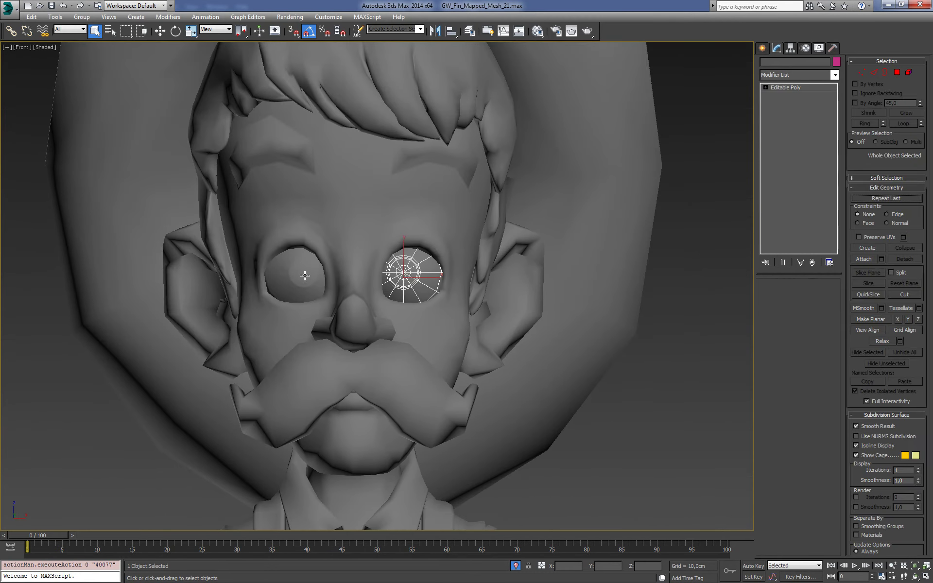
click(305, 276)
scroll(476, 265, down, 4)
drag(645, 158, 248, 304)
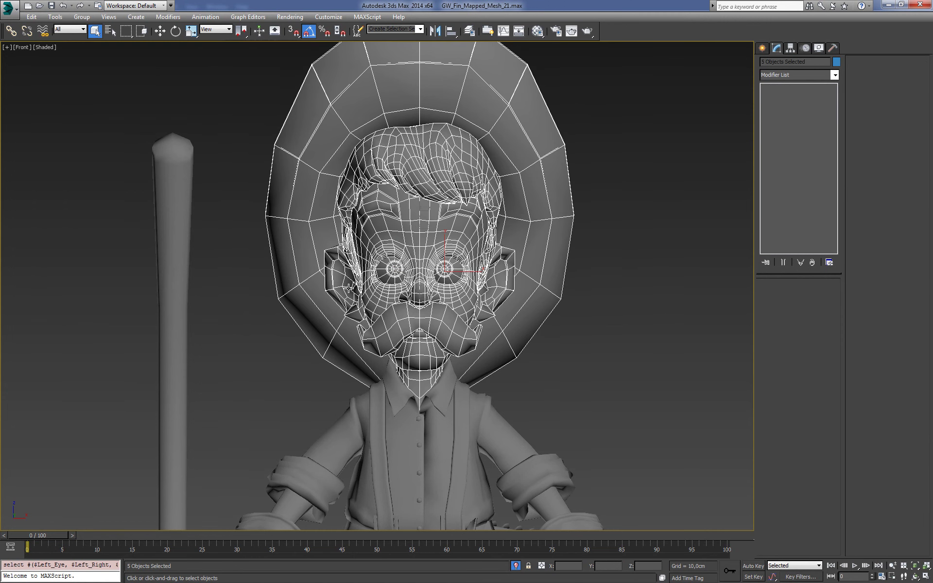
click(642, 223)
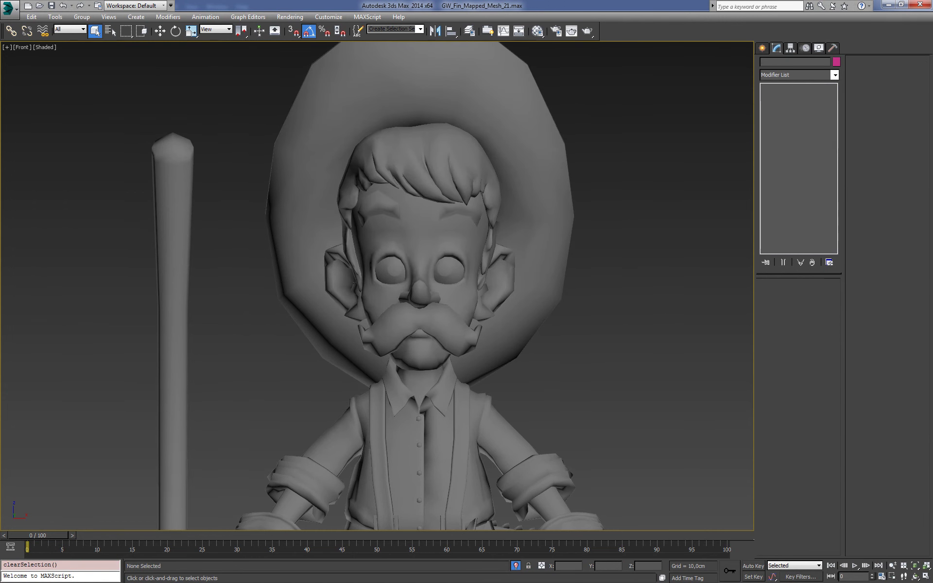